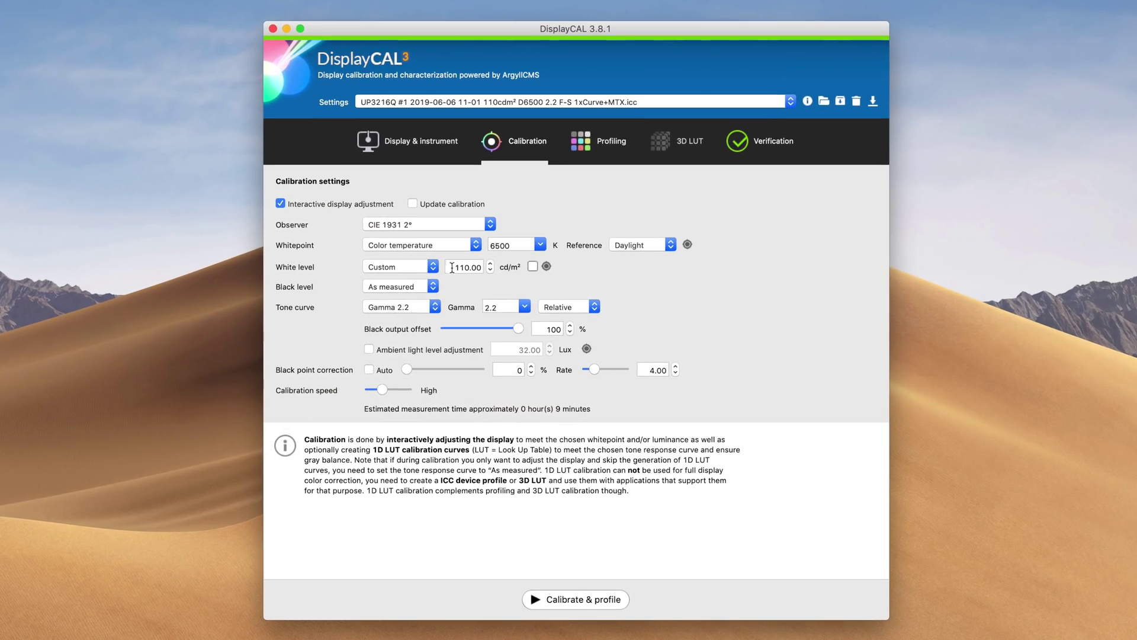
# Keep the white level at 110 cd/m² and start a DisplayCAL measurement with the connected instrument
pyautogui.click(495, 281)
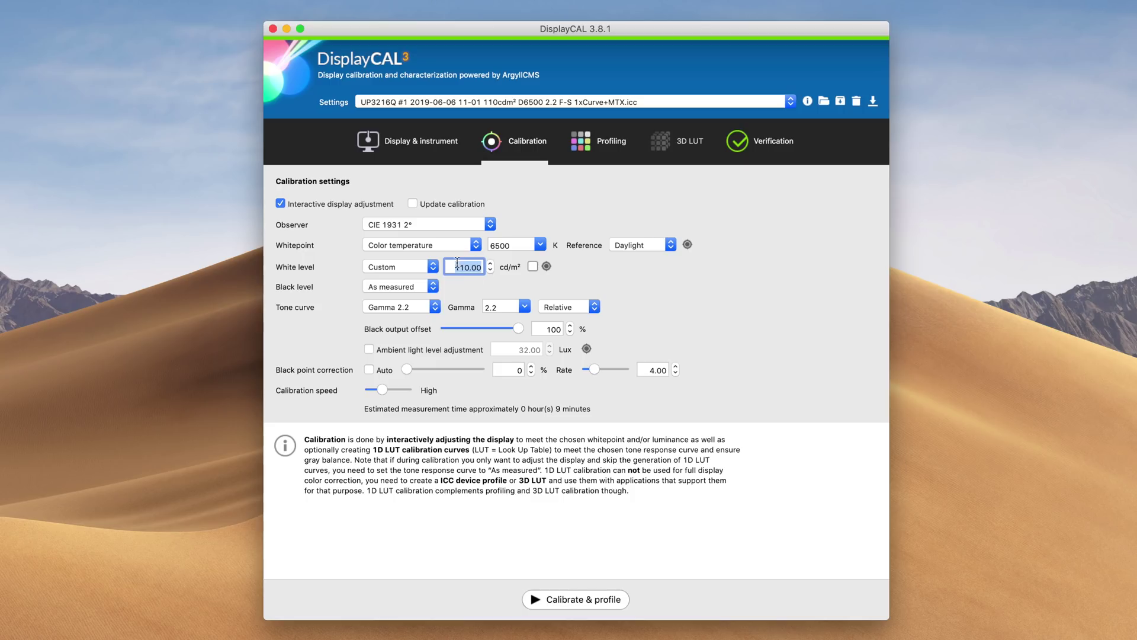
pyautogui.click(572, 267)
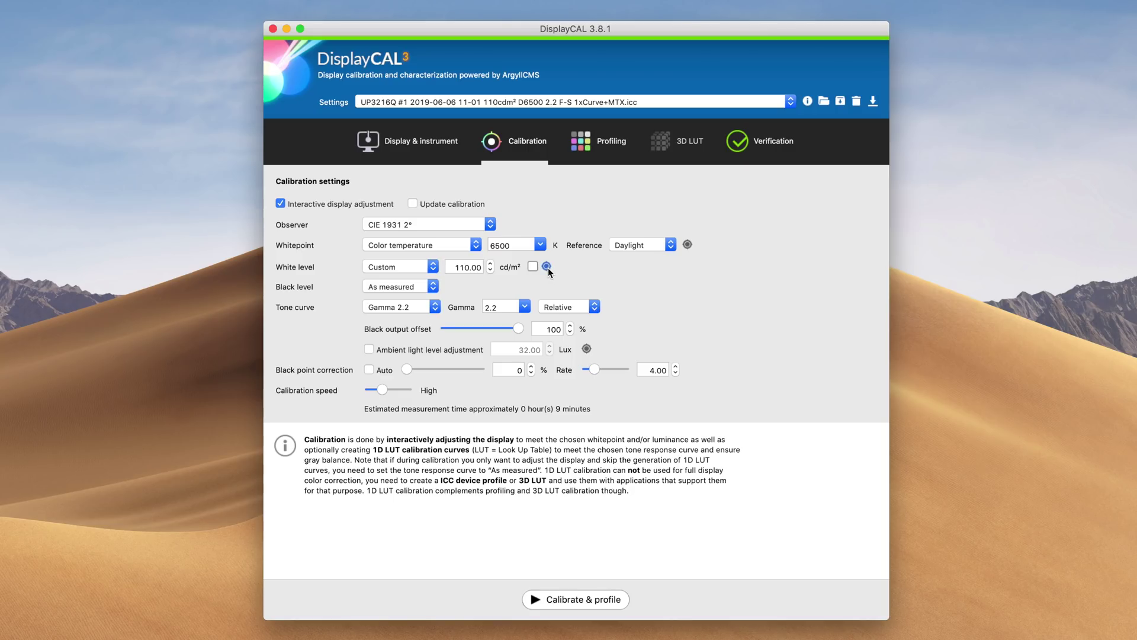
pyautogui.click(547, 267)
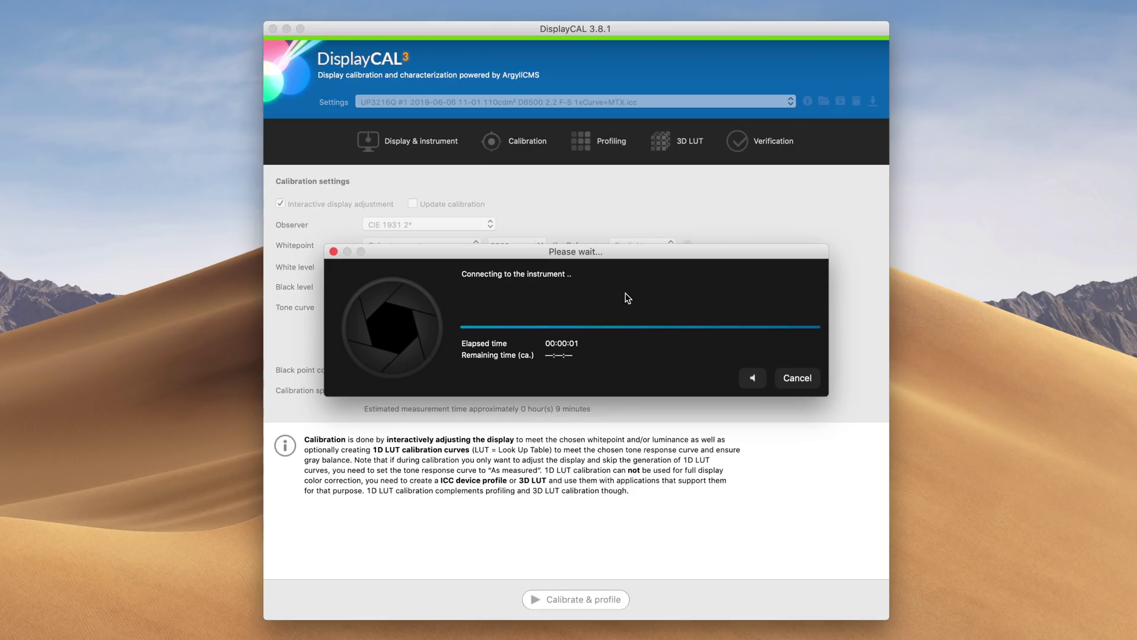
pyautogui.click(709, 372)
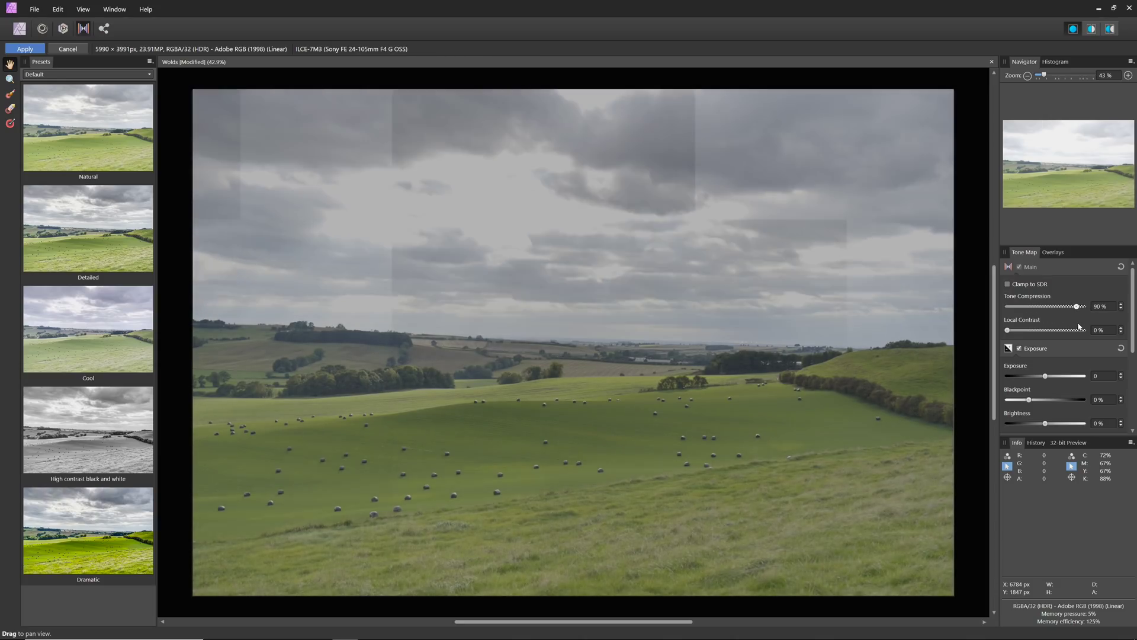
# On the Wolds landscape, set local contrast to 11%, blackpoint to 5%, and highlights to -19%
pyautogui.scroll(-2, 1084, 326)
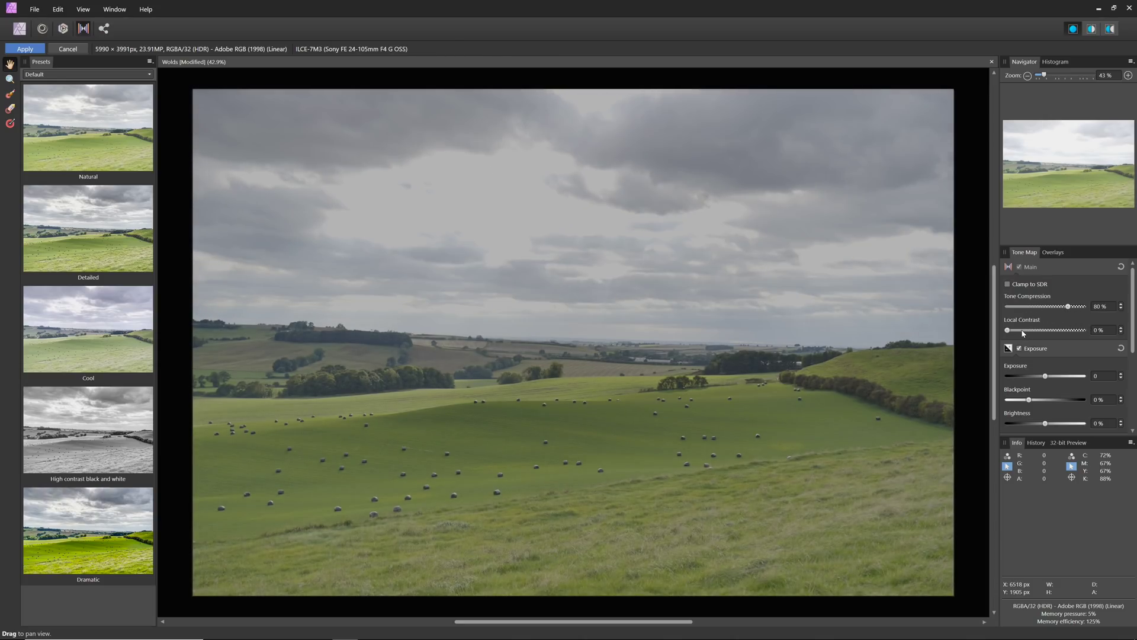
pyautogui.moveTo(1022, 334); pyautogui.dragTo(1016, 339)
pyautogui.scroll(3, 1086, 308)
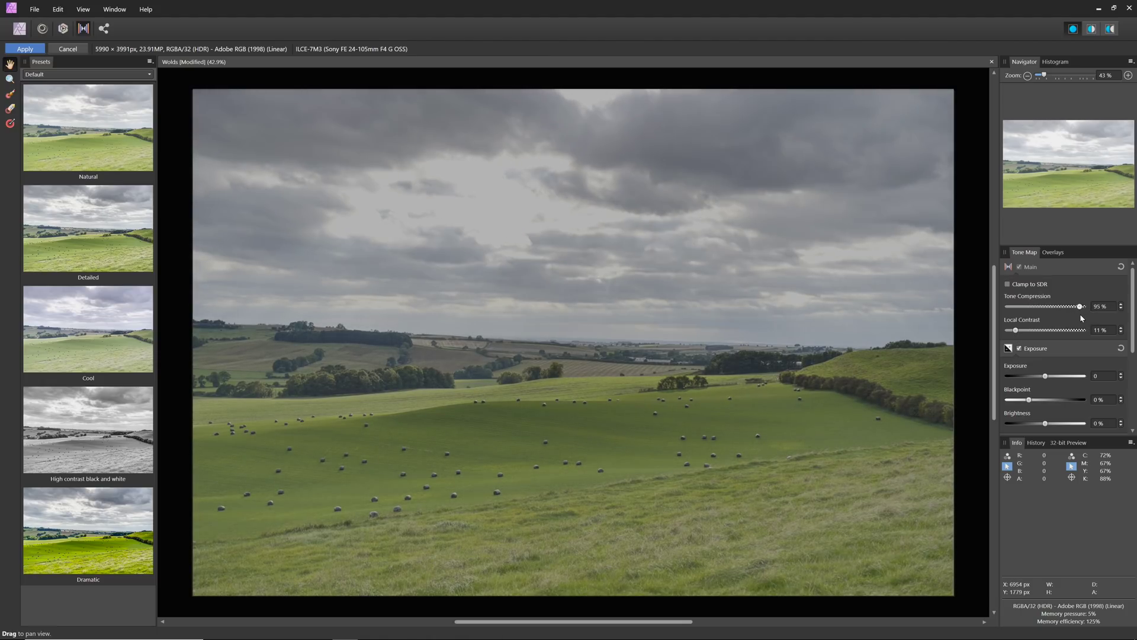
pyautogui.moveTo(1132, 323); pyautogui.dragTo(1135, 358)
pyautogui.moveTo(1029, 328); pyautogui.dragTo(1050, 353)
pyautogui.scroll(-5, 1066, 379)
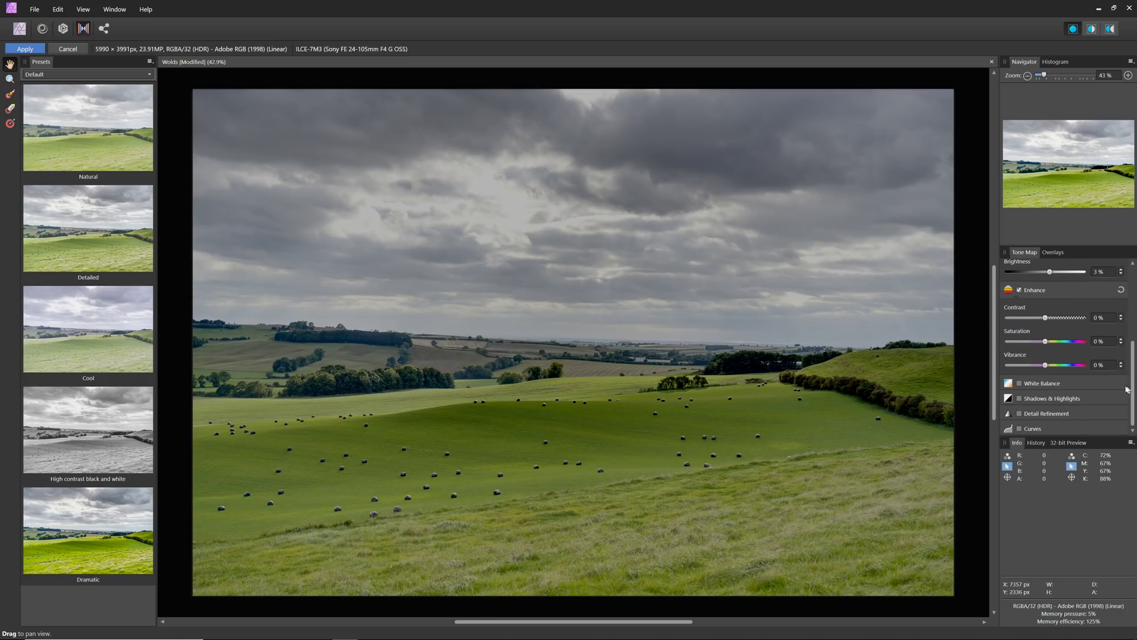
pyautogui.click(1039, 401)
pyautogui.moveTo(1047, 400)
pyautogui.mouseDown()
pyautogui.moveTo(1026, 401)
pyautogui.moveTo(1038, 402)
pyautogui.mouseUp()
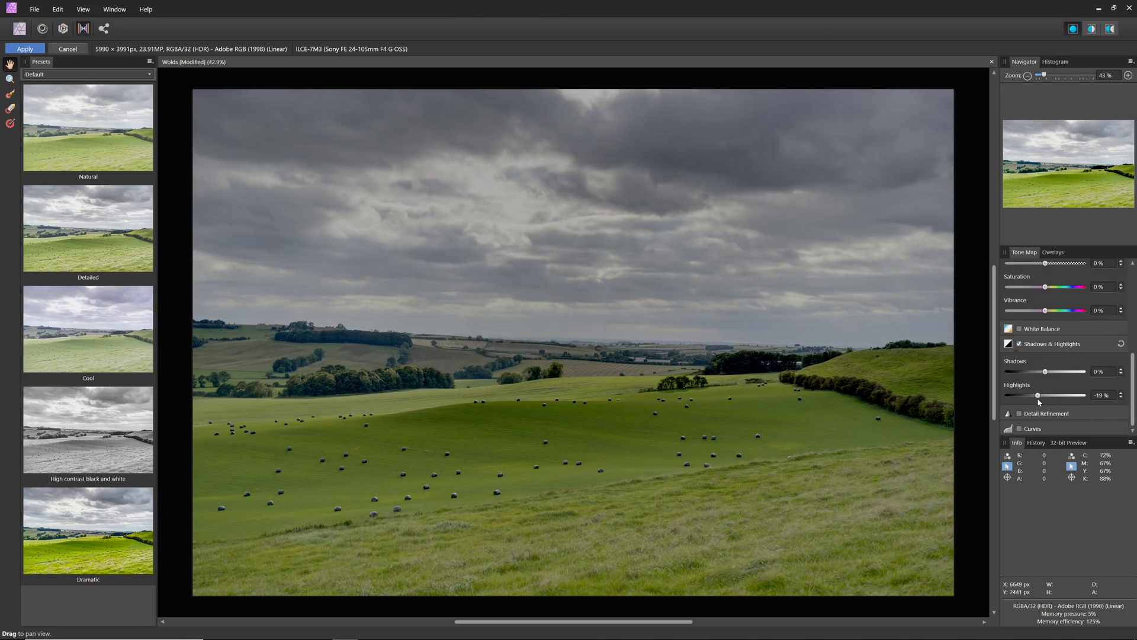
# Add a curve with darker shadows and brighter upper tones, then give the Curbar Little Water Pool photo 100% tone compression
pyautogui.click(1037, 427)
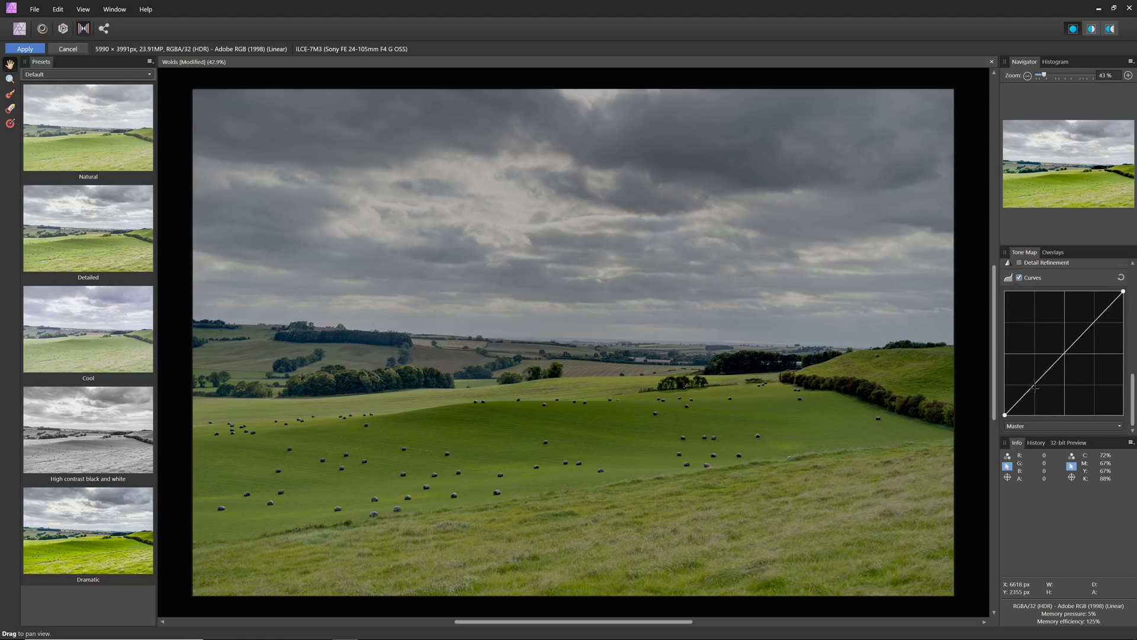
pyautogui.moveTo(1033, 387)
pyautogui.mouseDown()
pyautogui.moveTo(1031, 397)
pyautogui.moveTo(1039, 381)
pyautogui.mouseUp()
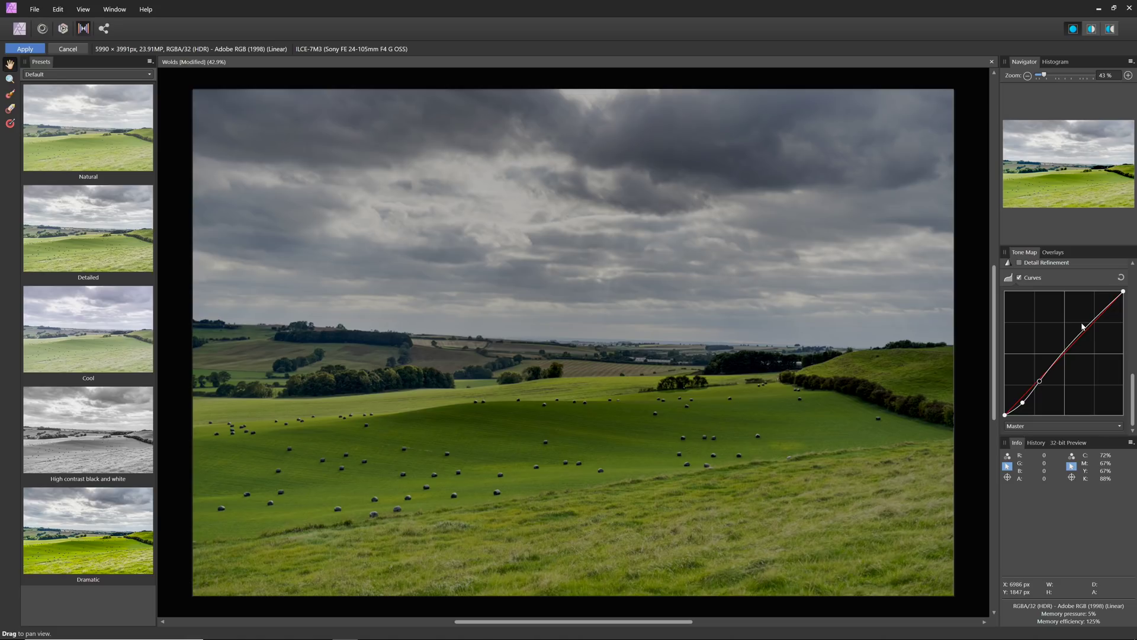
pyautogui.moveTo(1083, 326); pyautogui.dragTo(1088, 305)
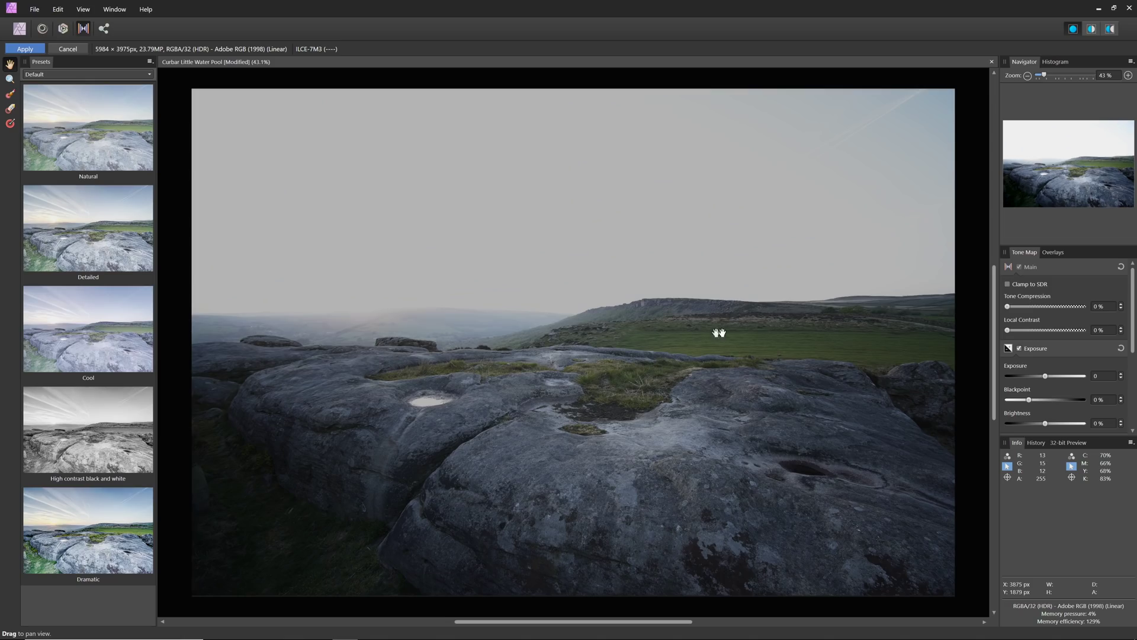
pyautogui.moveTo(1011, 307); pyautogui.dragTo(1089, 320)
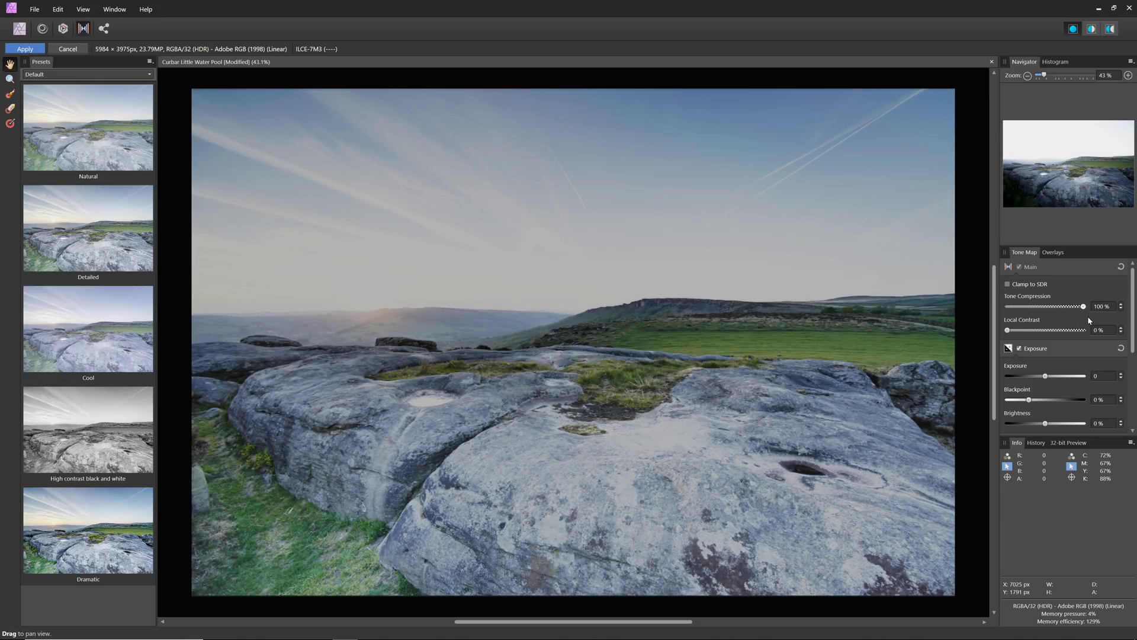
pyautogui.moveTo(1007, 329)
pyautogui.mouseDown()
pyautogui.moveTo(1027, 330)
pyautogui.moveTo(1023, 343)
pyautogui.mouseUp()
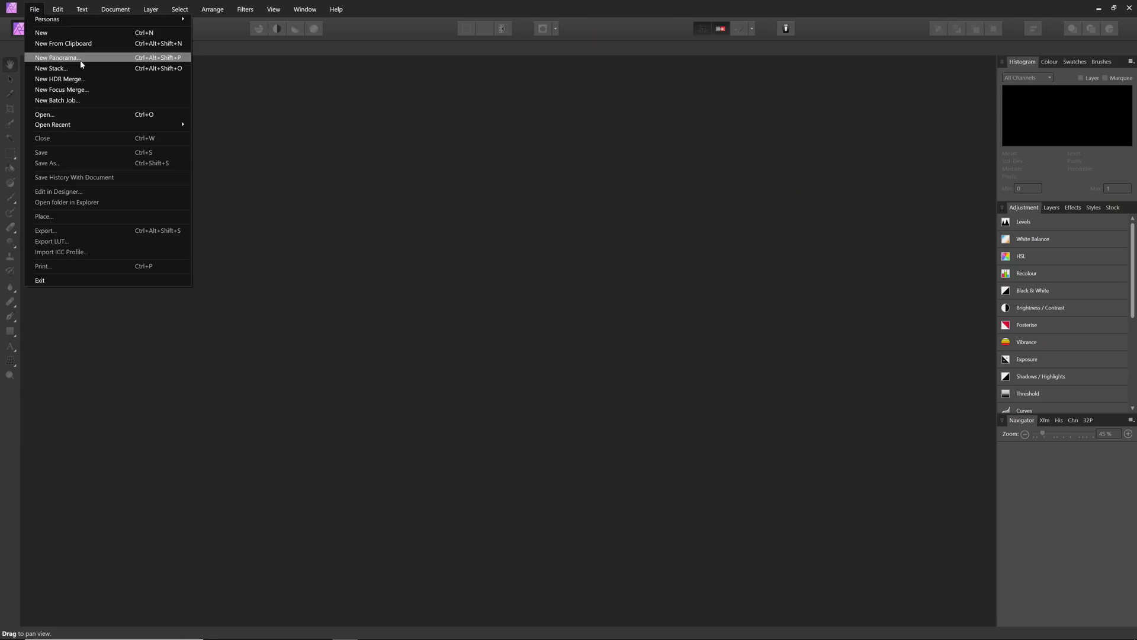
# HDR-merge the sunset exposures starting at _DSC0718, with noise reduction and tone mapping turned off
pyautogui.click(81, 79)
pyautogui.click(585, 339)
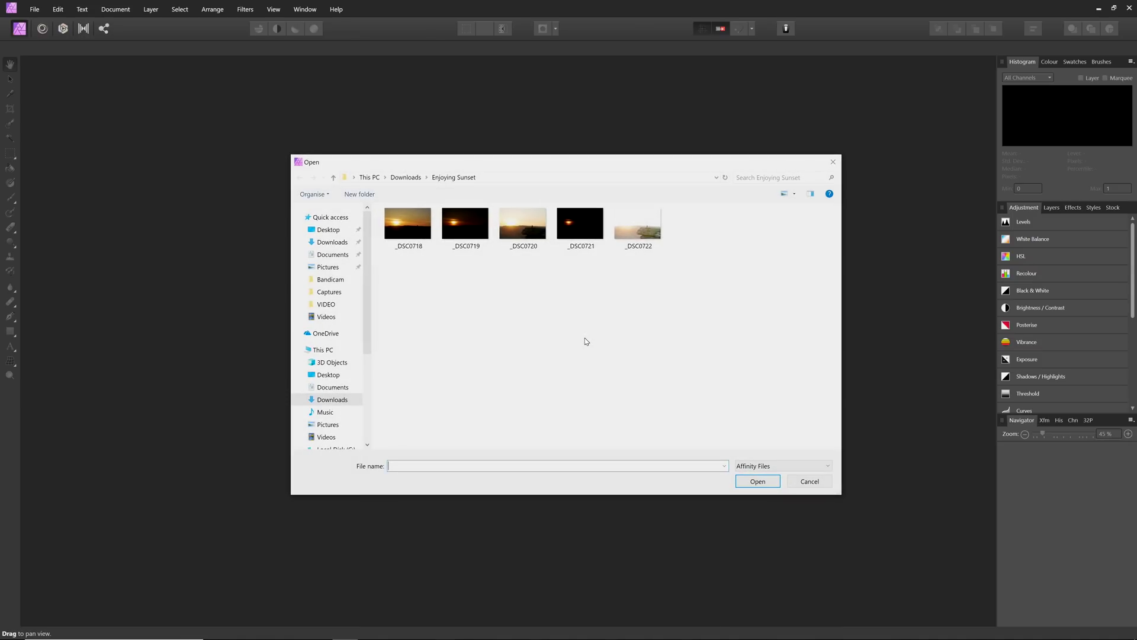
pyautogui.click(393, 230)
pyautogui.keyDown('shift'); pyautogui.click(651, 234); pyautogui.keyUp('shift')
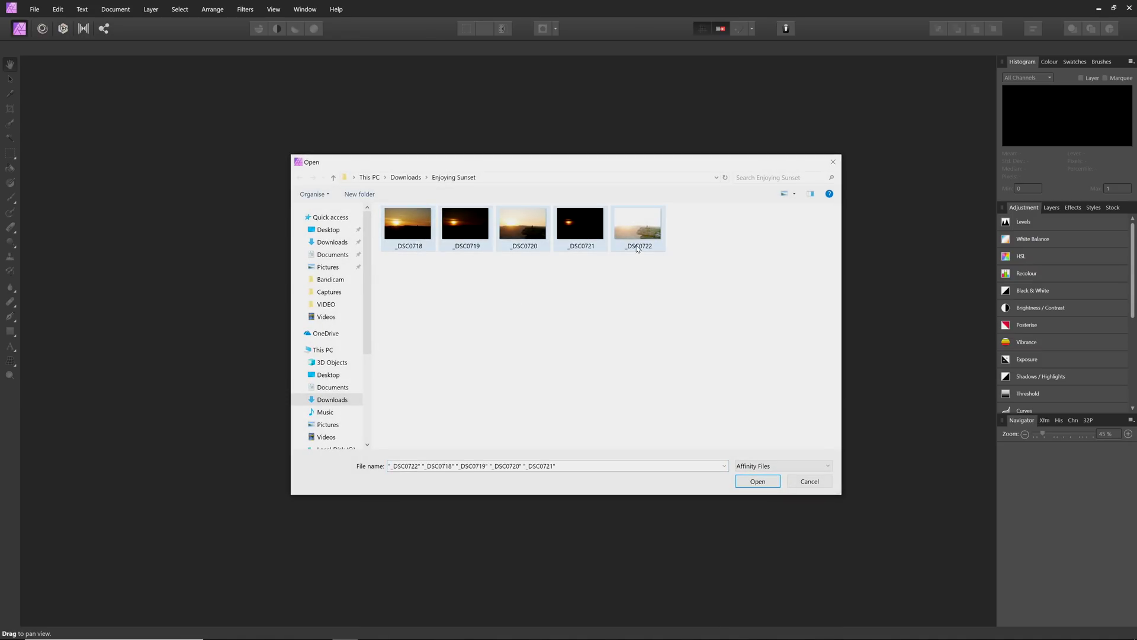
pyautogui.click(757, 481)
pyautogui.click(518, 387)
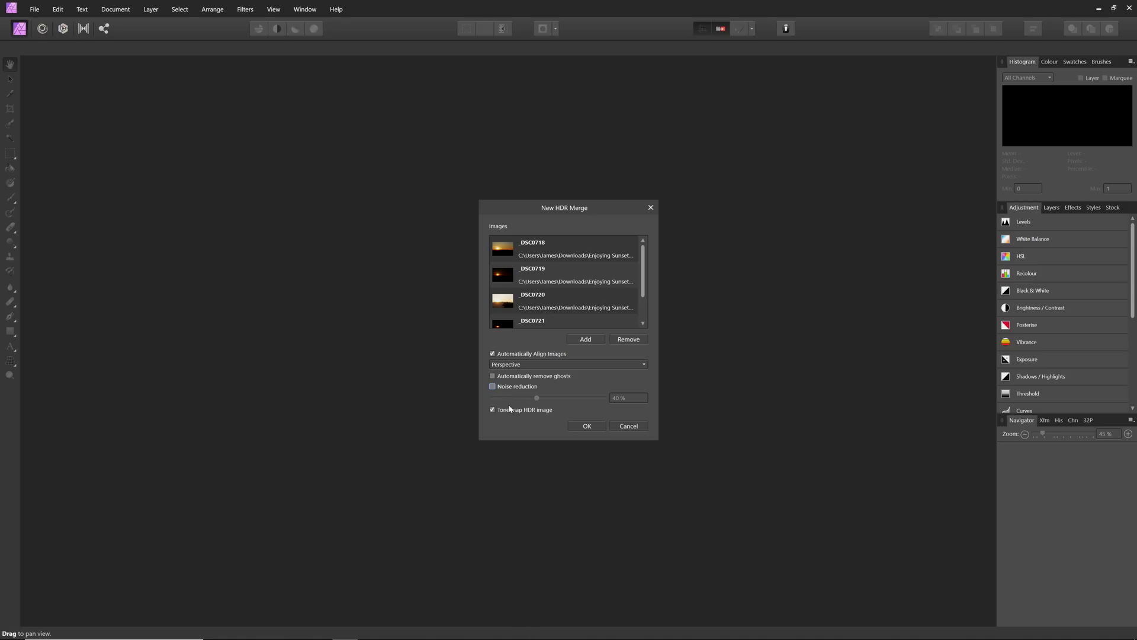
pyautogui.click(492, 409)
pyautogui.click(573, 429)
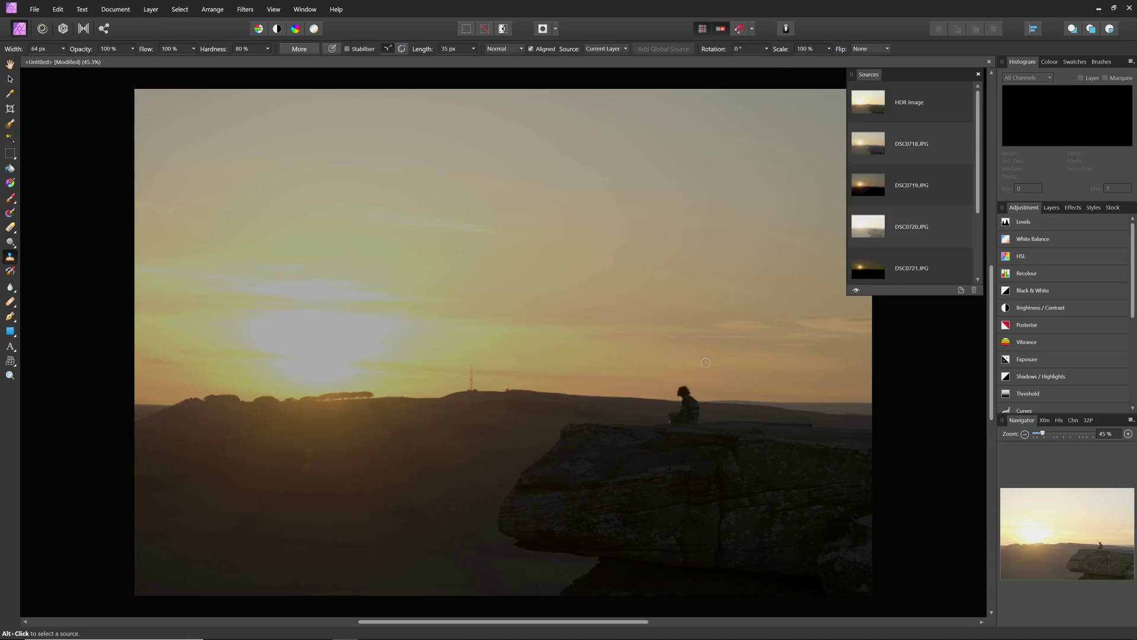
# Hide the merge sources list and tick Enable HDR in the 32-bit Preview for the merged sunset
pyautogui.click(983, 73)
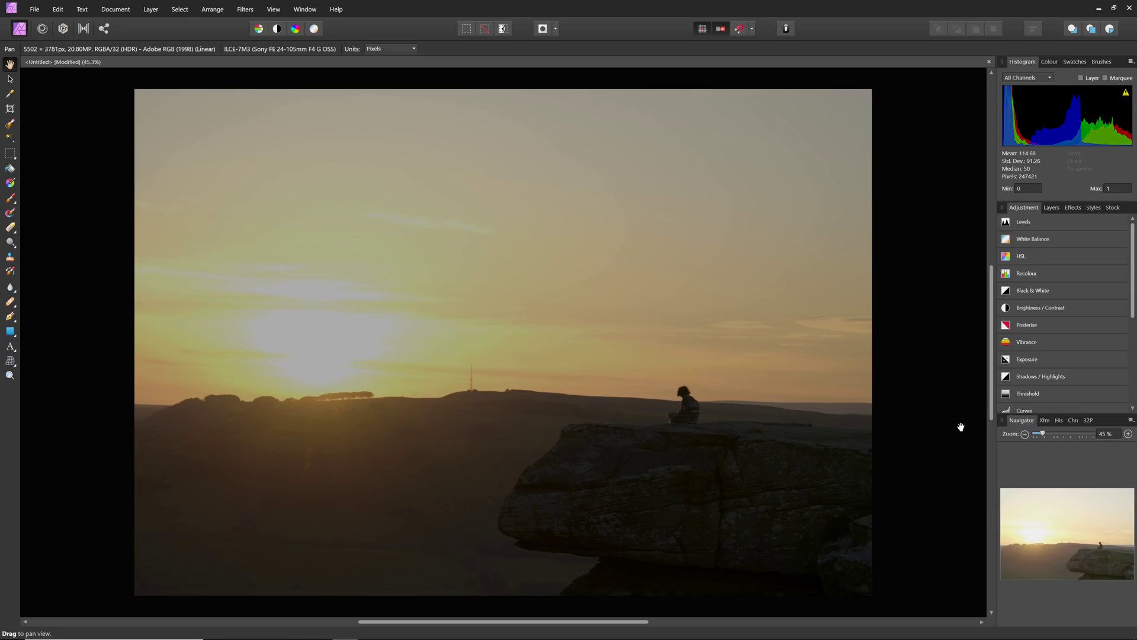
pyautogui.click(1087, 423)
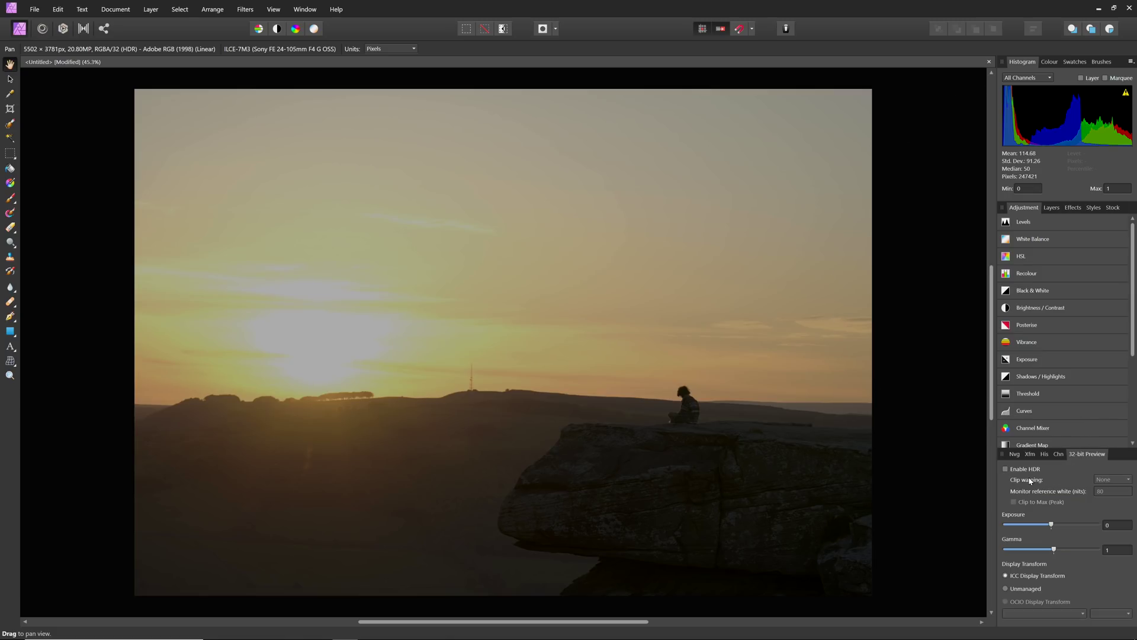
pyautogui.click(275, 10)
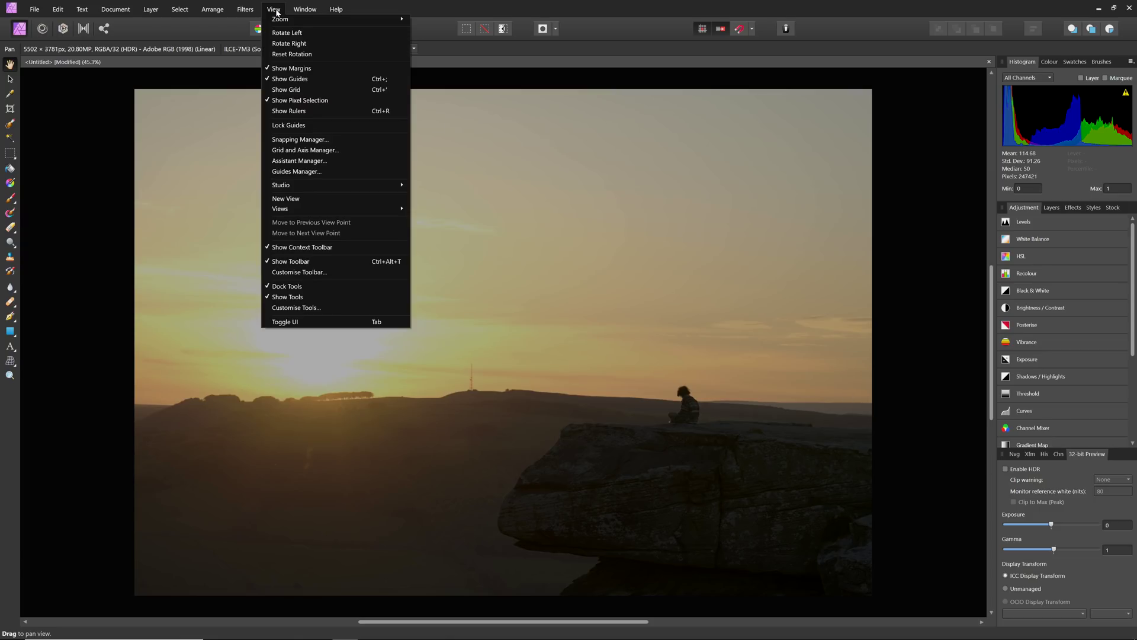
pyautogui.moveTo(355, 186)
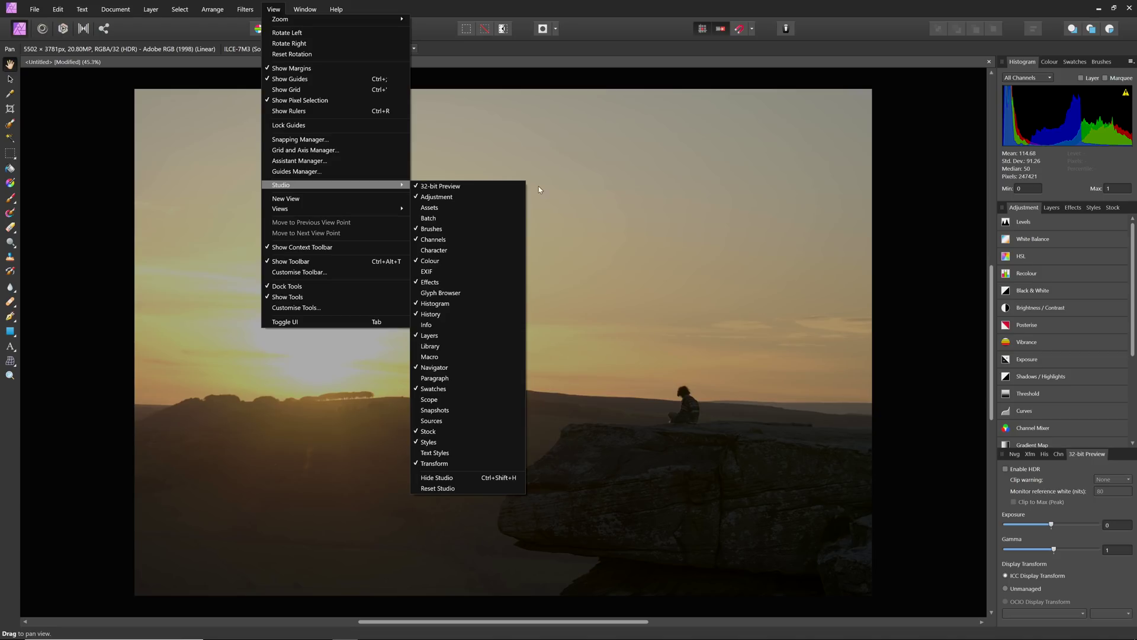
pyautogui.click(599, 195)
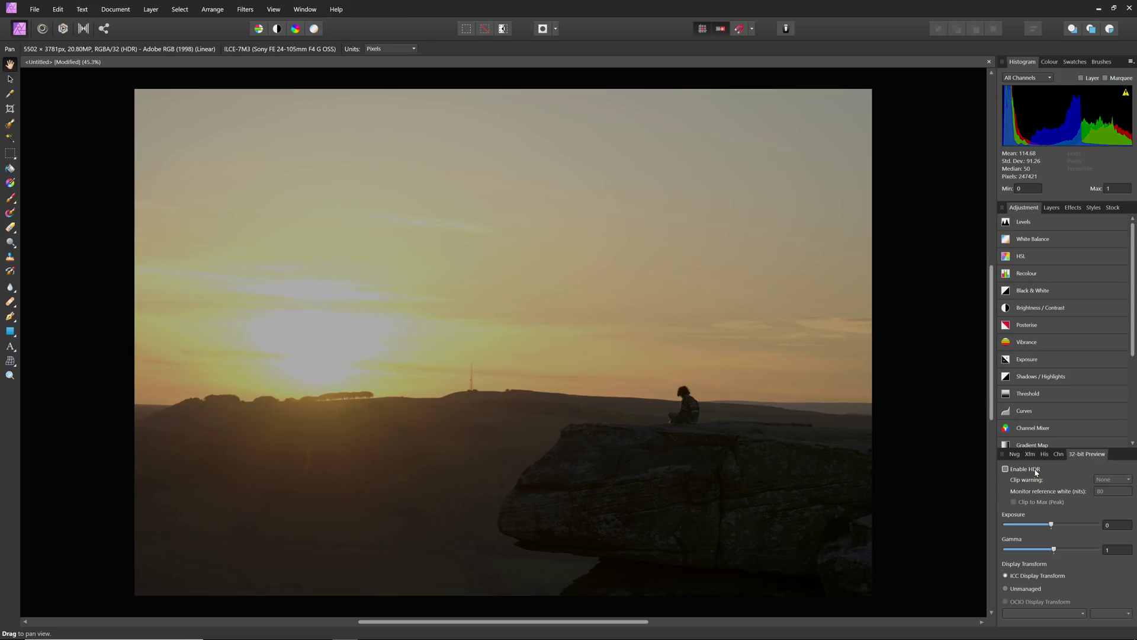
pyautogui.click(1006, 469)
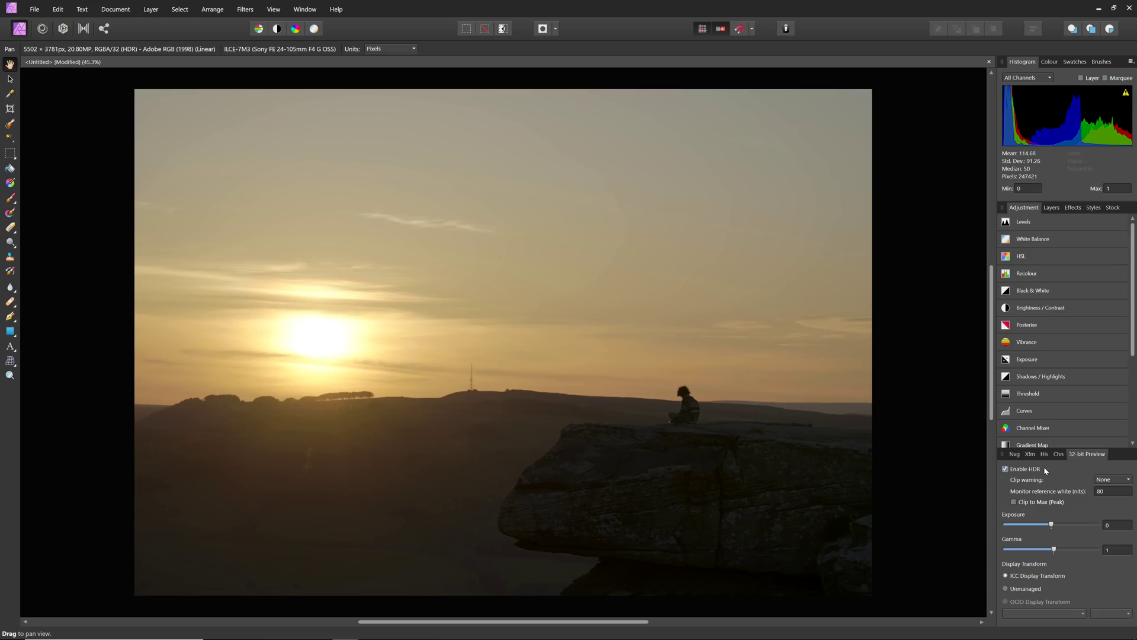
# Add an Exposure adjustment layer set to +1
pyautogui.click(151, 9)
pyautogui.moveTo(228, 114)
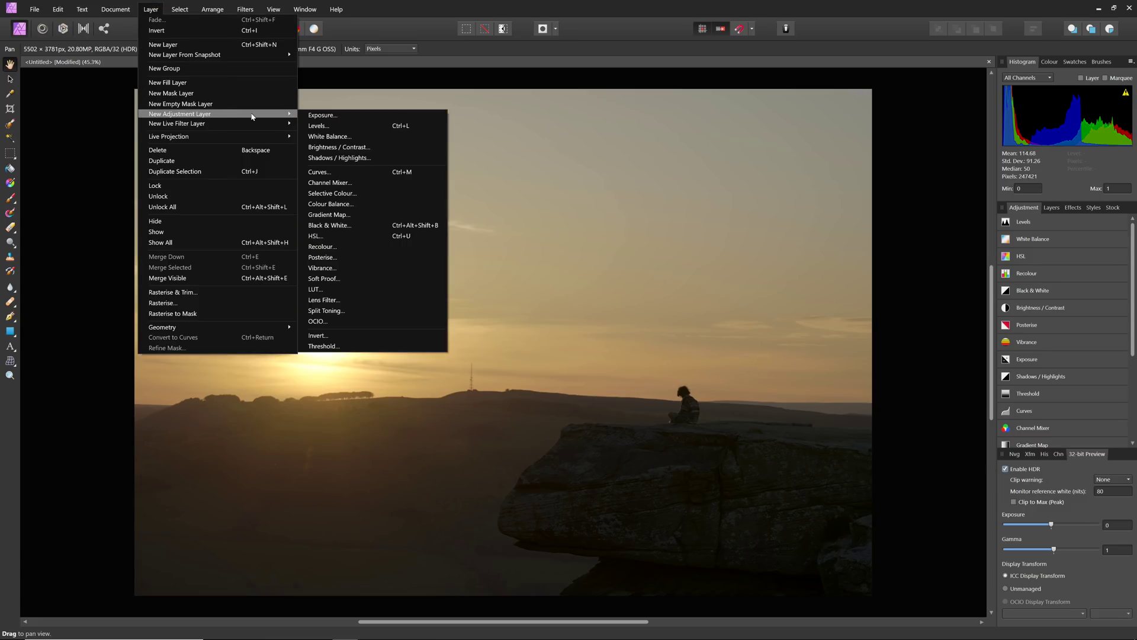
pyautogui.click(321, 116)
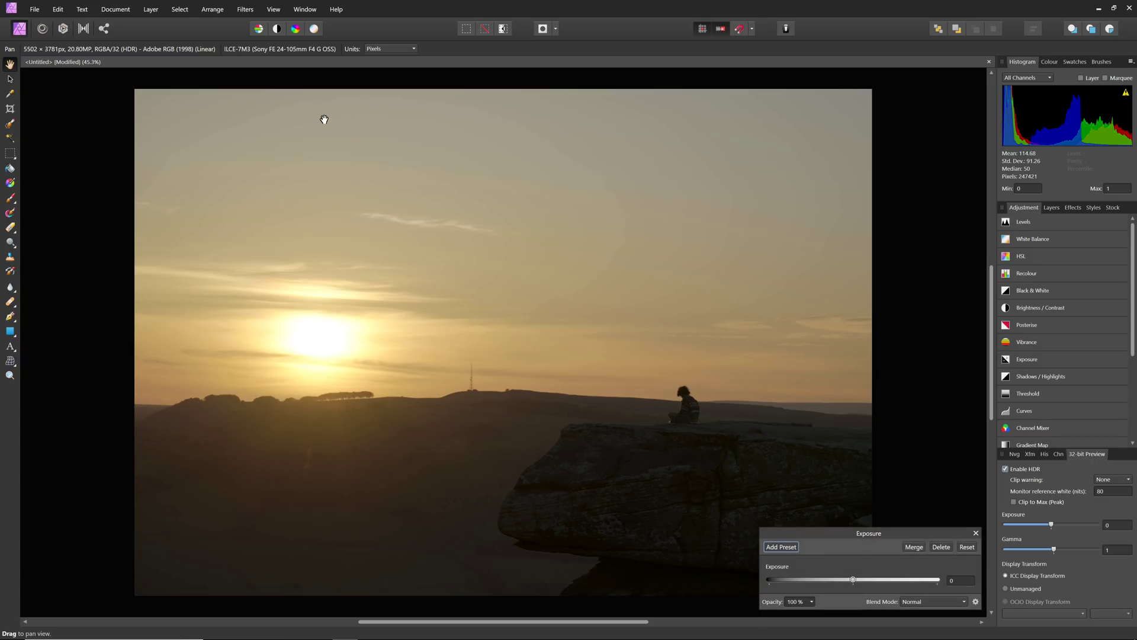
pyautogui.click(949, 580)
pyautogui.write('1')
pyautogui.press('Return')
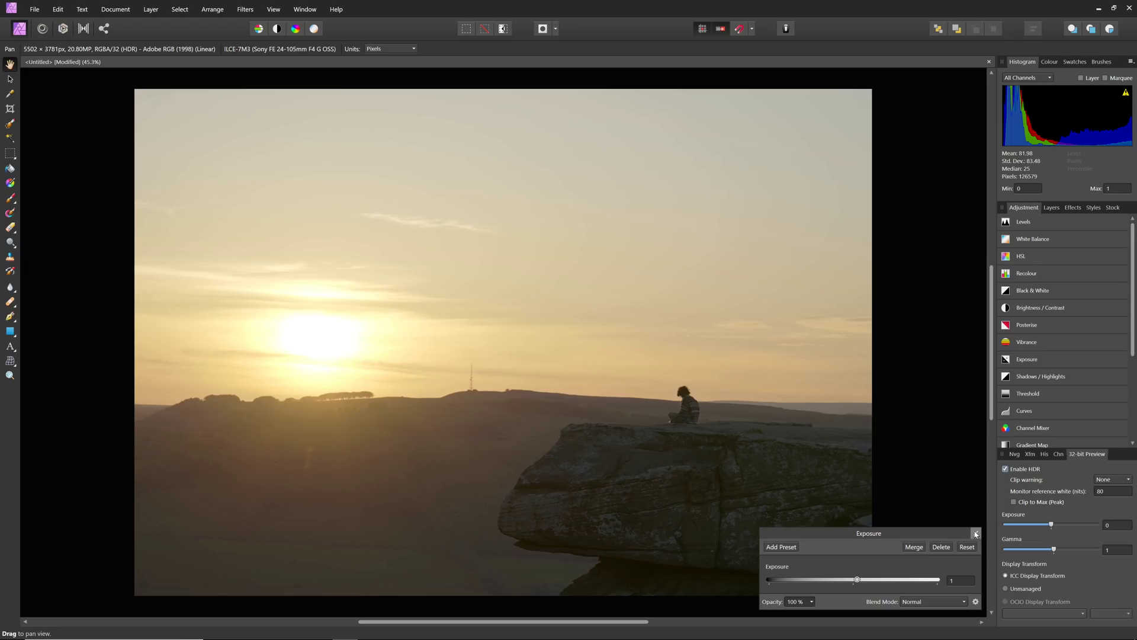
pyautogui.click(976, 534)
# Add a Brightness / Contrast adjustment layer with contrast at 69%
pyautogui.click(151, 9)
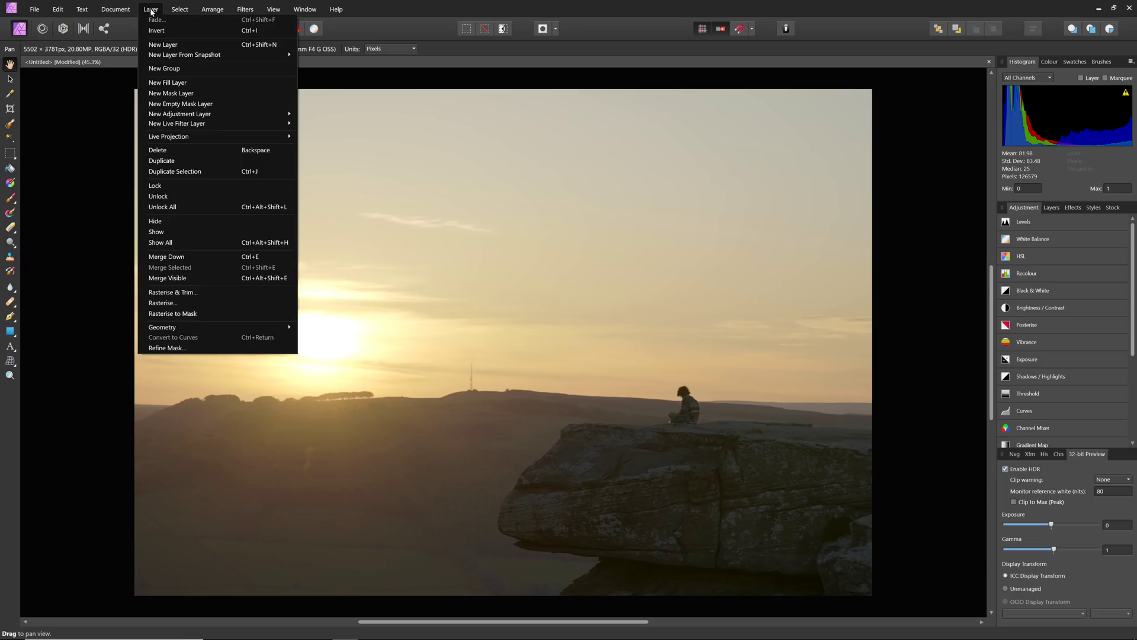
pyautogui.moveTo(214, 114)
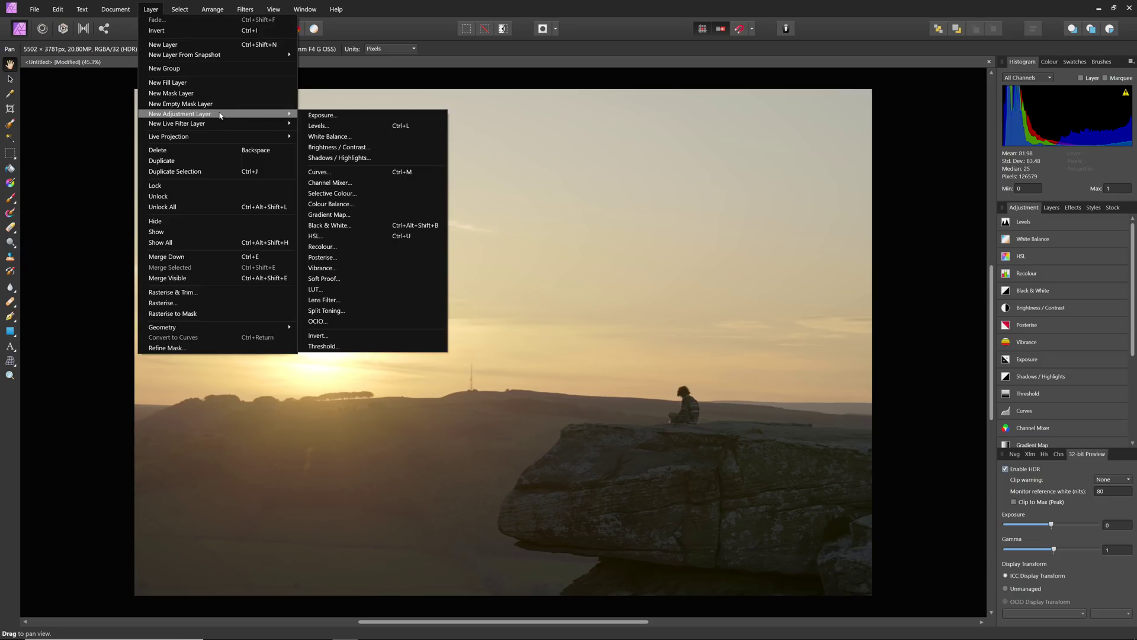
pyautogui.click(333, 152)
pyautogui.moveTo(853, 567); pyautogui.dragTo(911, 569)
pyautogui.moveTo(853, 546); pyautogui.dragTo(866, 549)
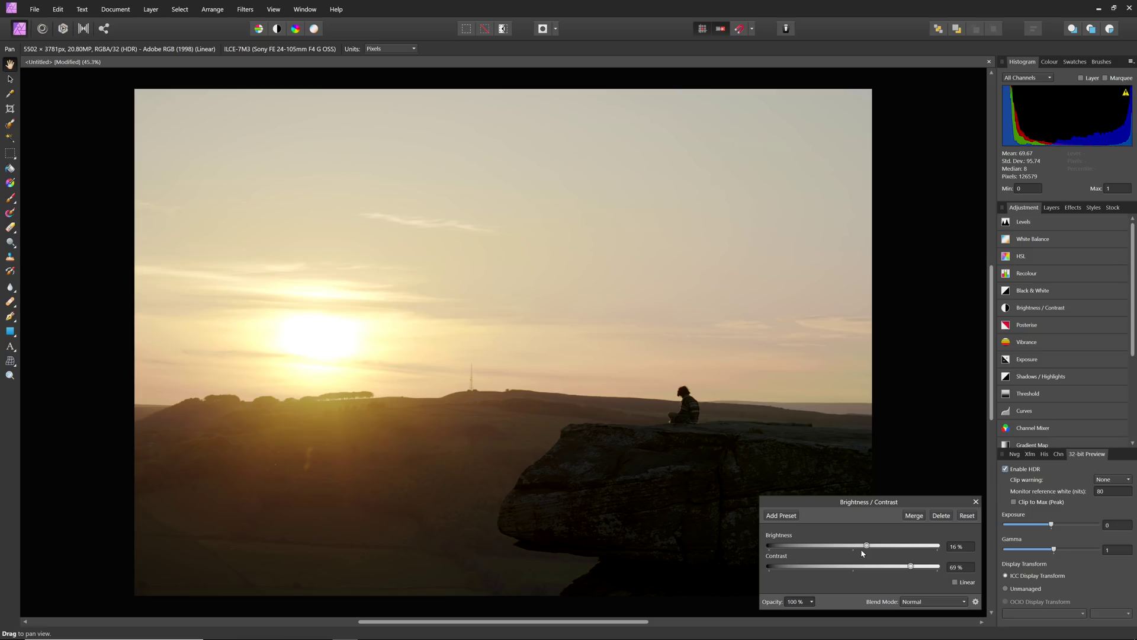
pyautogui.click(976, 502)
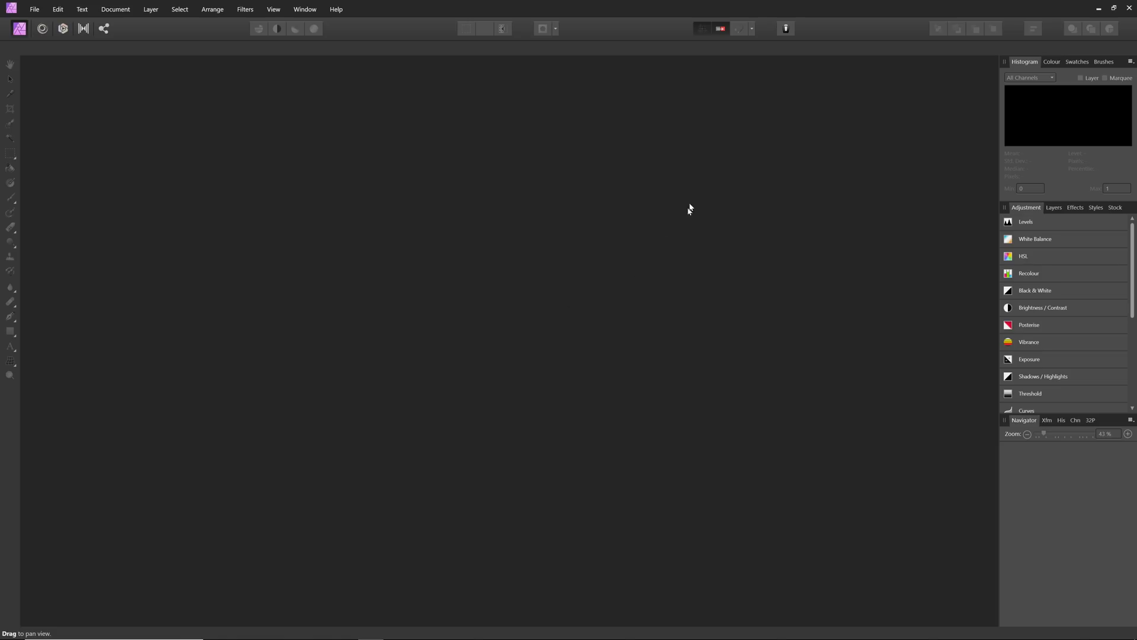
# Set the Develop Assistant's RAW output format to RGB (32 bit HDR)
pyautogui.click(786, 30)
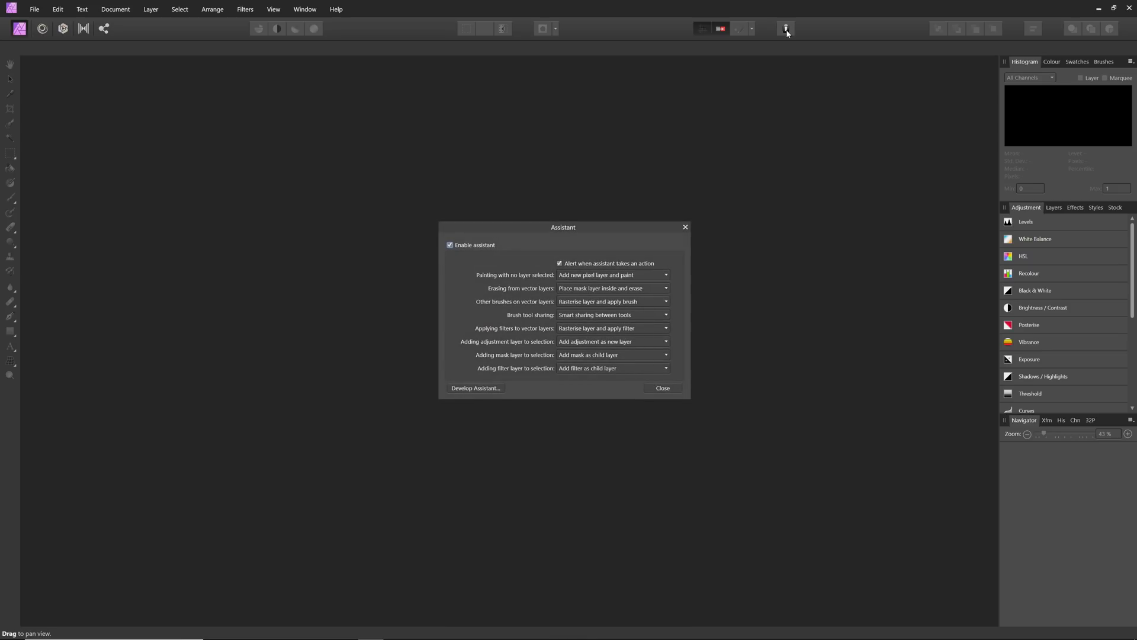
pyautogui.click(500, 390)
pyautogui.click(500, 391)
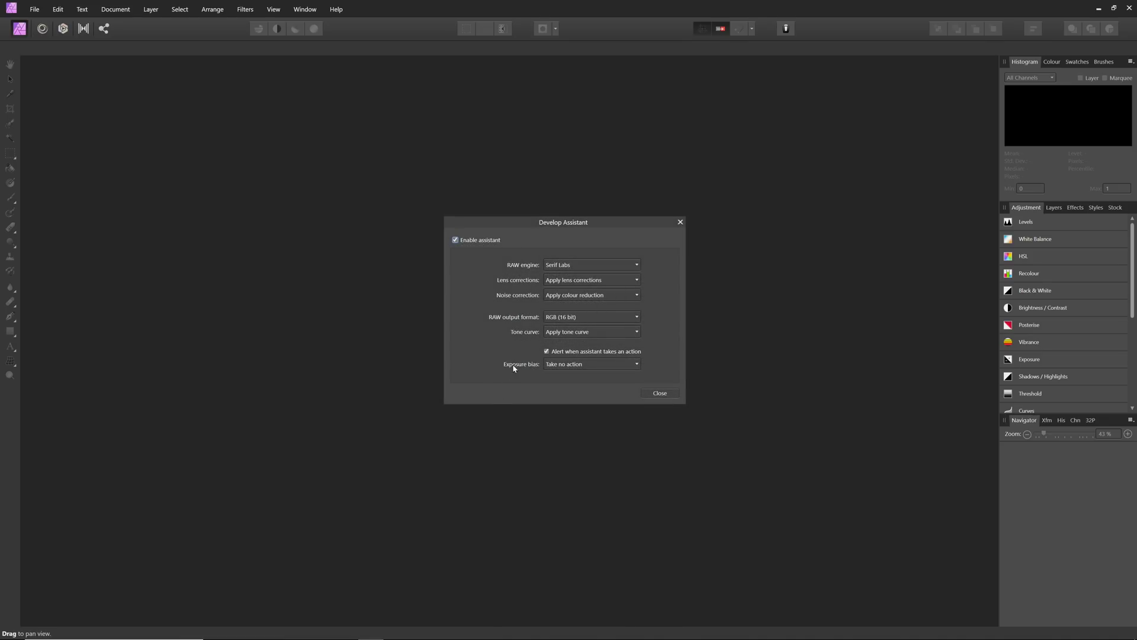
pyautogui.click(633, 317)
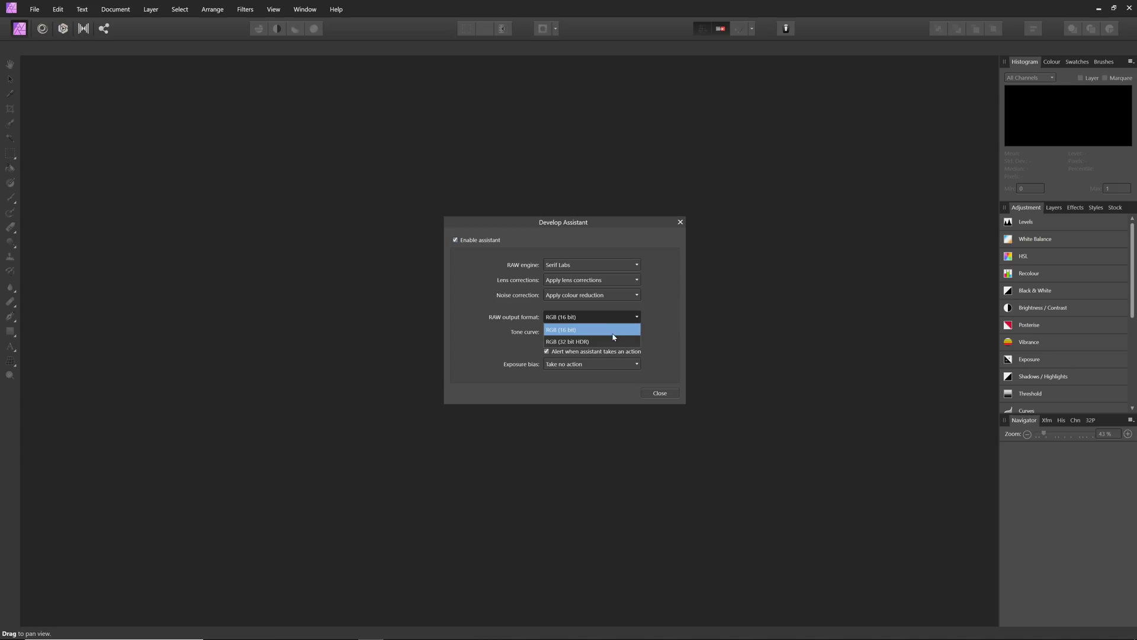
pyautogui.click(589, 342)
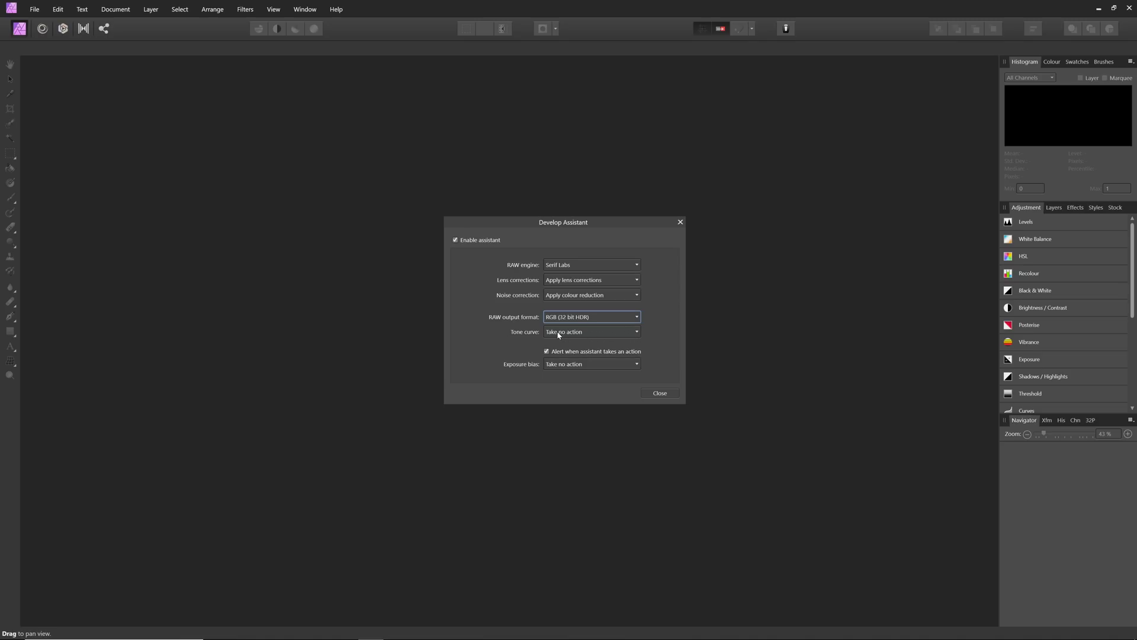
pyautogui.click(664, 394)
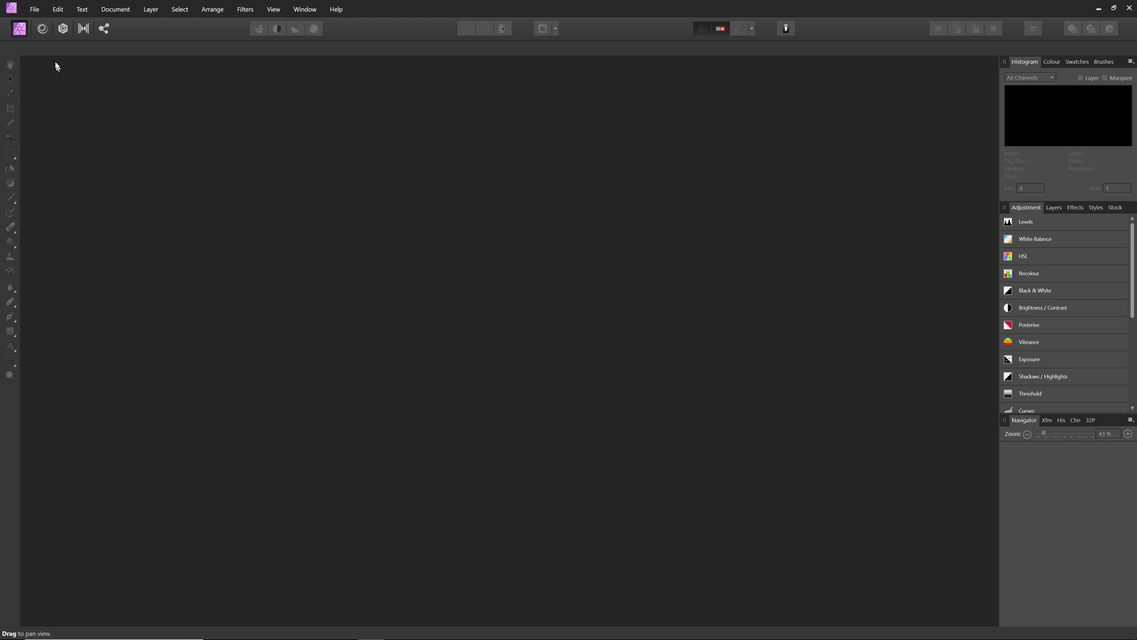
pyautogui.click(34, 9)
# Open the night-street RAW _DSC2886.ARW, raise exposure to about 2.9, enable HDR preview, and develop it
pyautogui.moveTo(119, 126)
pyautogui.click(202, 127)
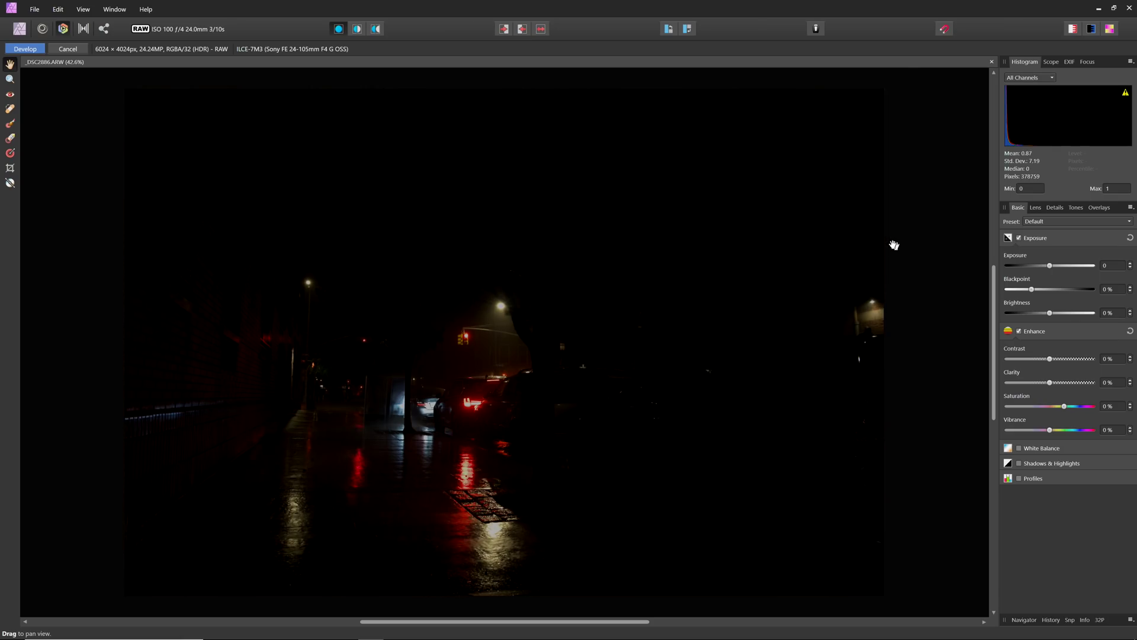
pyautogui.moveTo(1051, 271); pyautogui.dragTo(1076, 274)
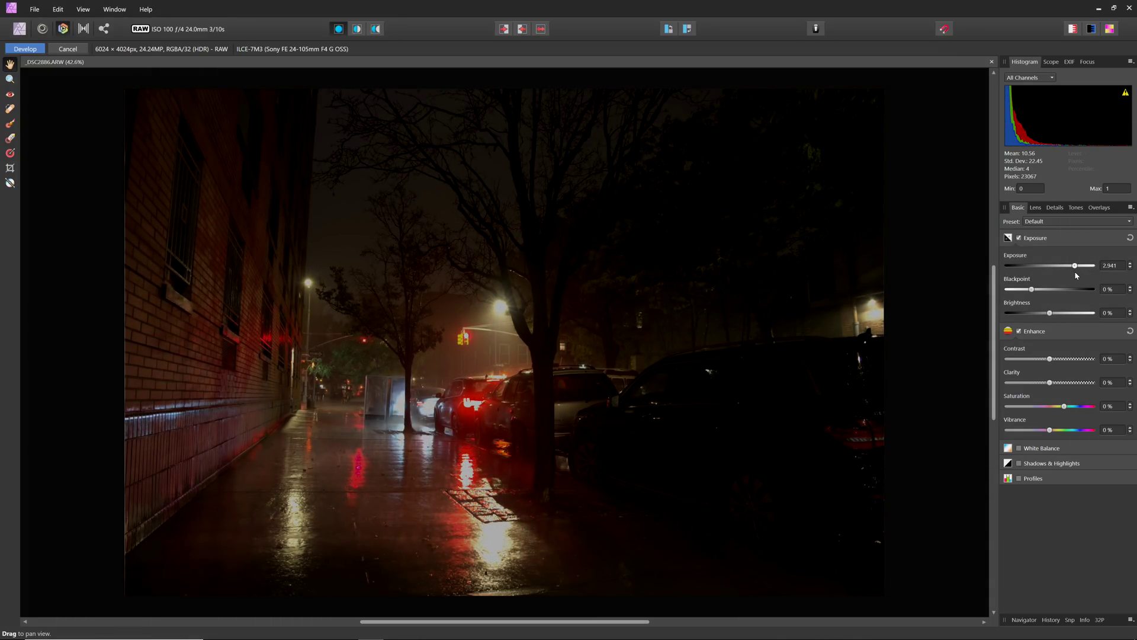
pyautogui.scroll(4, 381, 481)
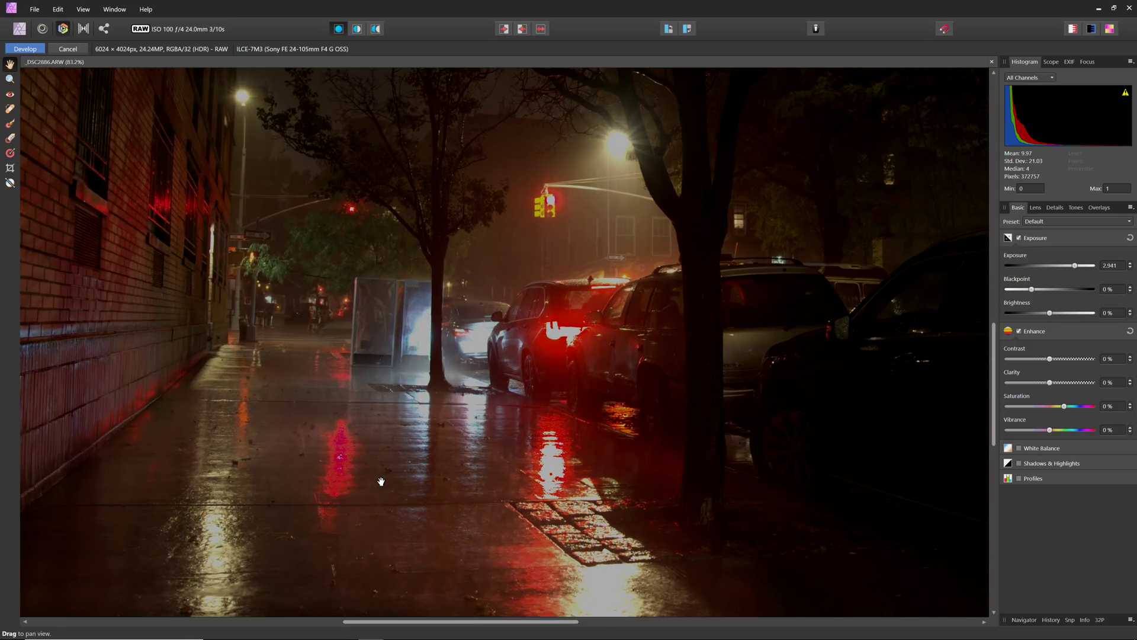
pyautogui.moveTo(398, 474); pyautogui.dragTo(445, 424)
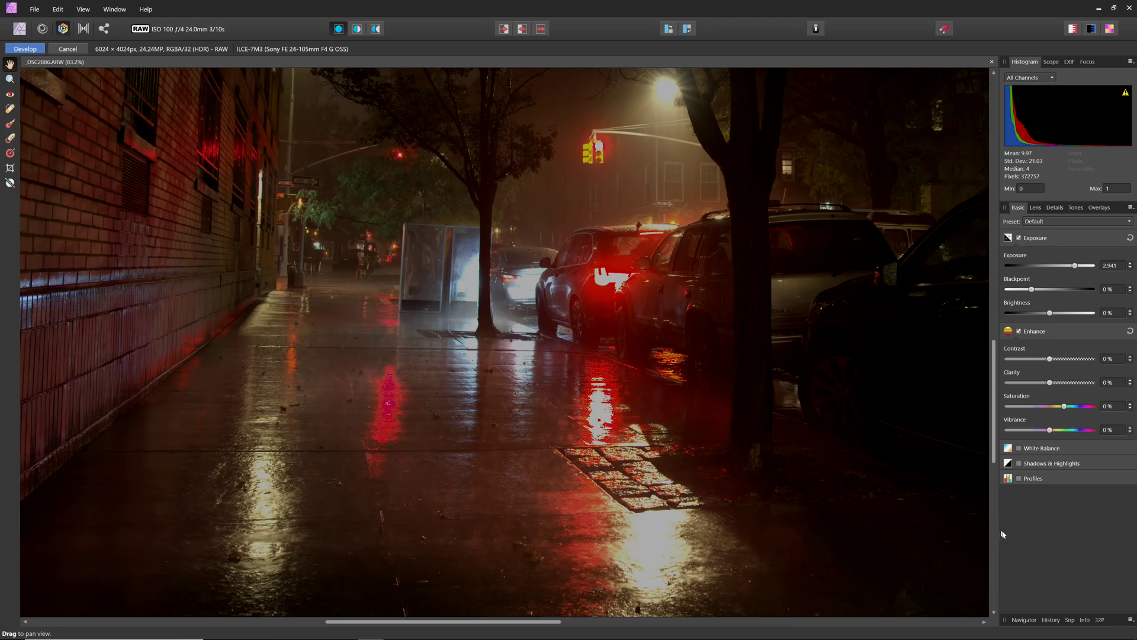
pyautogui.click(1099, 620)
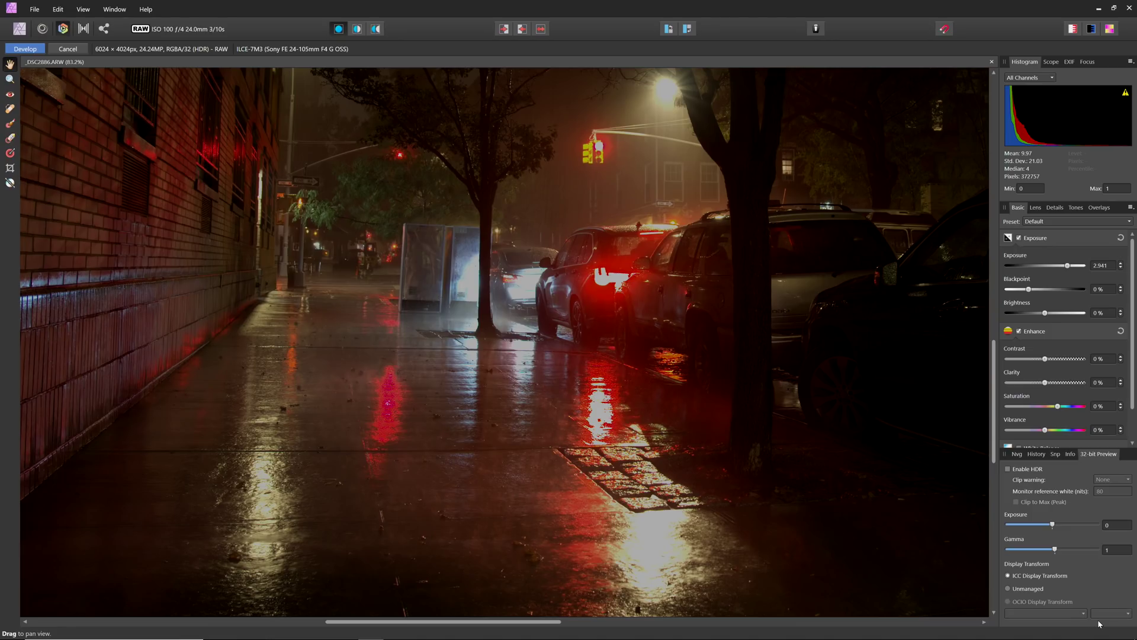
pyautogui.click(1040, 469)
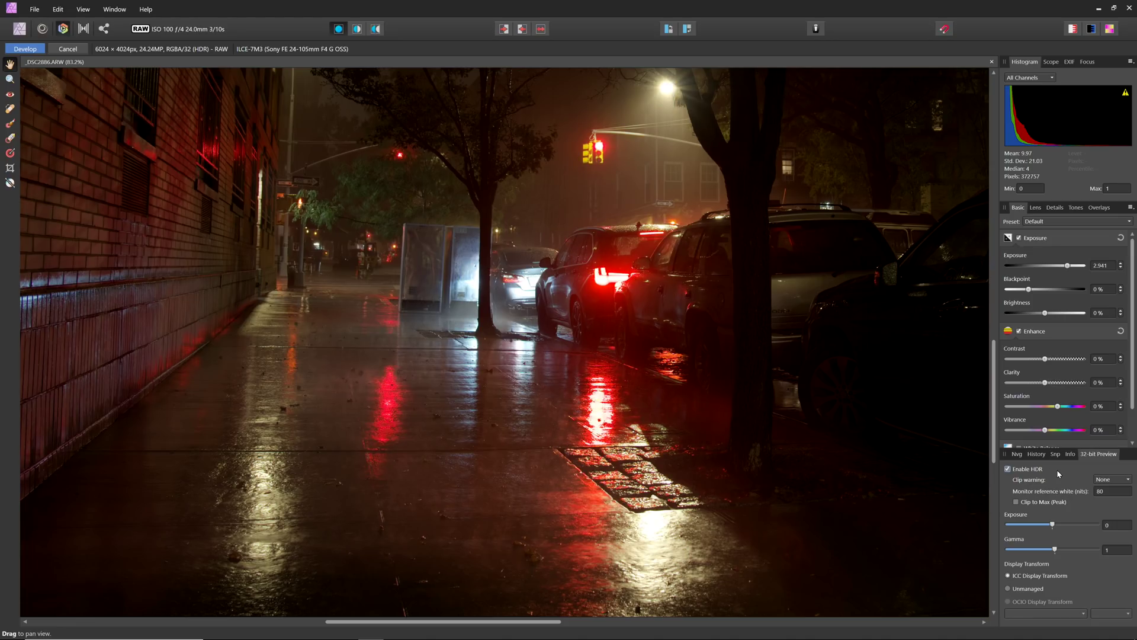
pyautogui.click(36, 49)
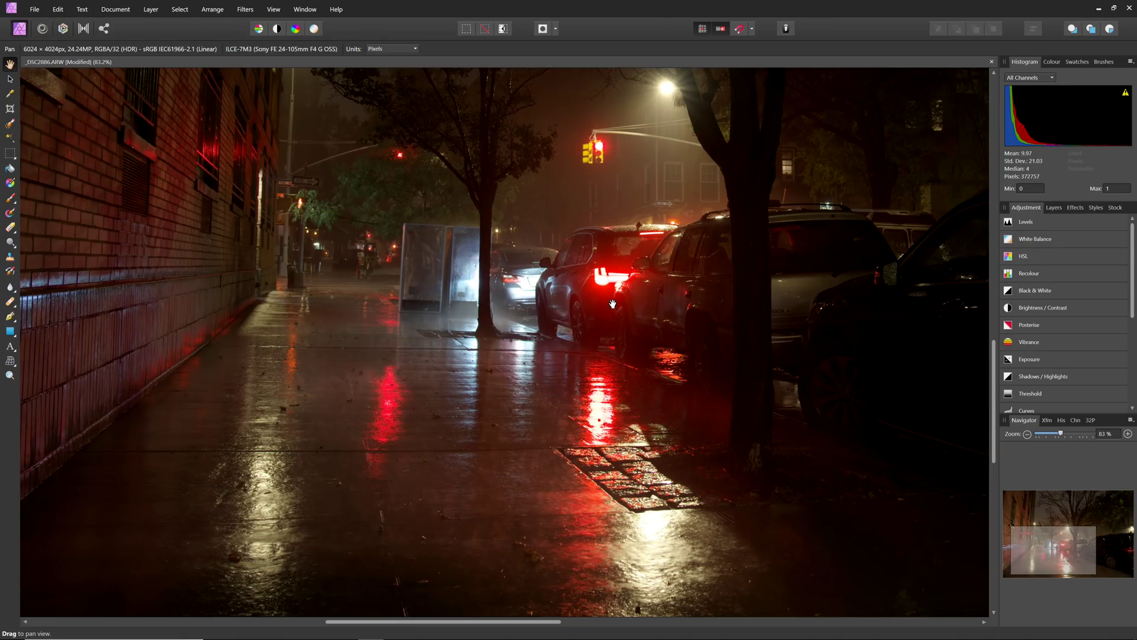
# Switch Enable HDR off and back on to compare the developed street photo
pyautogui.click(1090, 419)
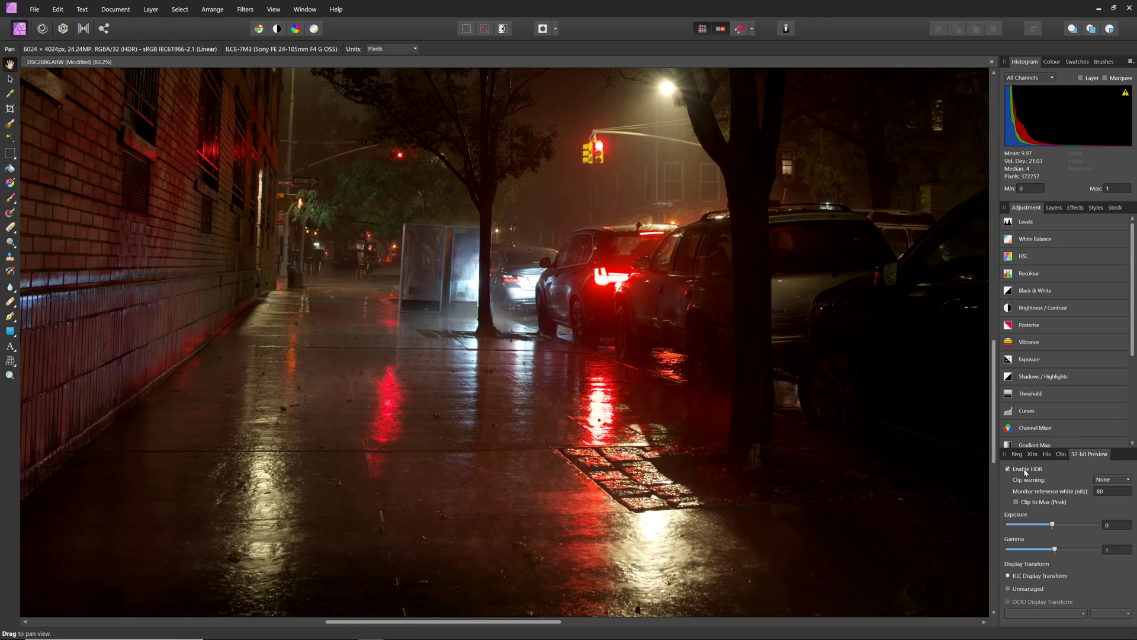
pyautogui.click(1040, 471)
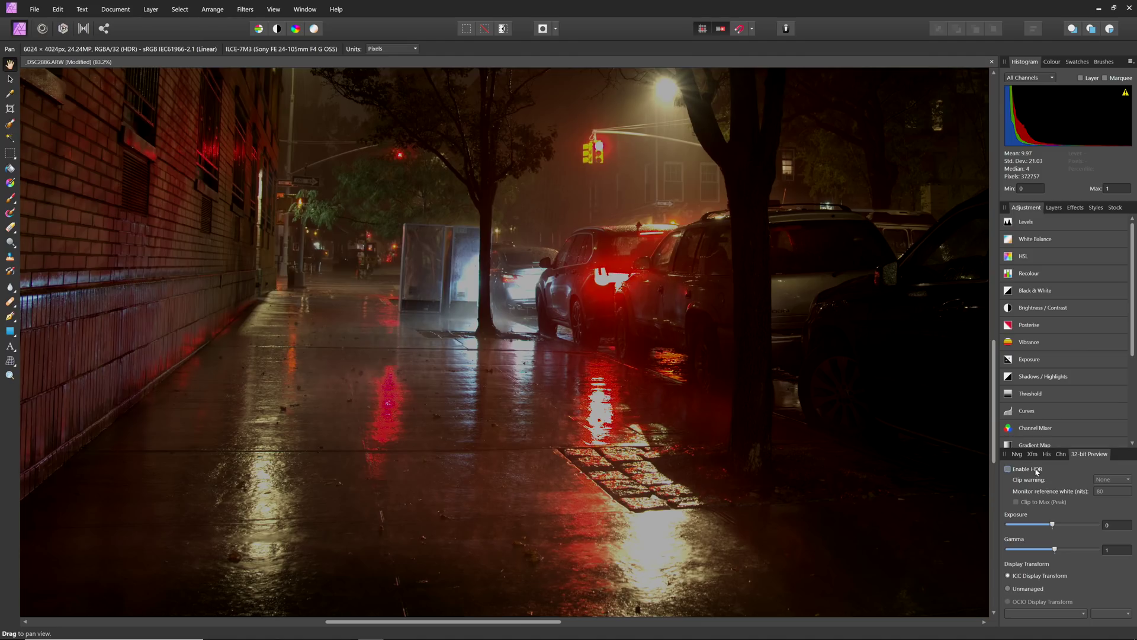
pyautogui.click(1037, 471)
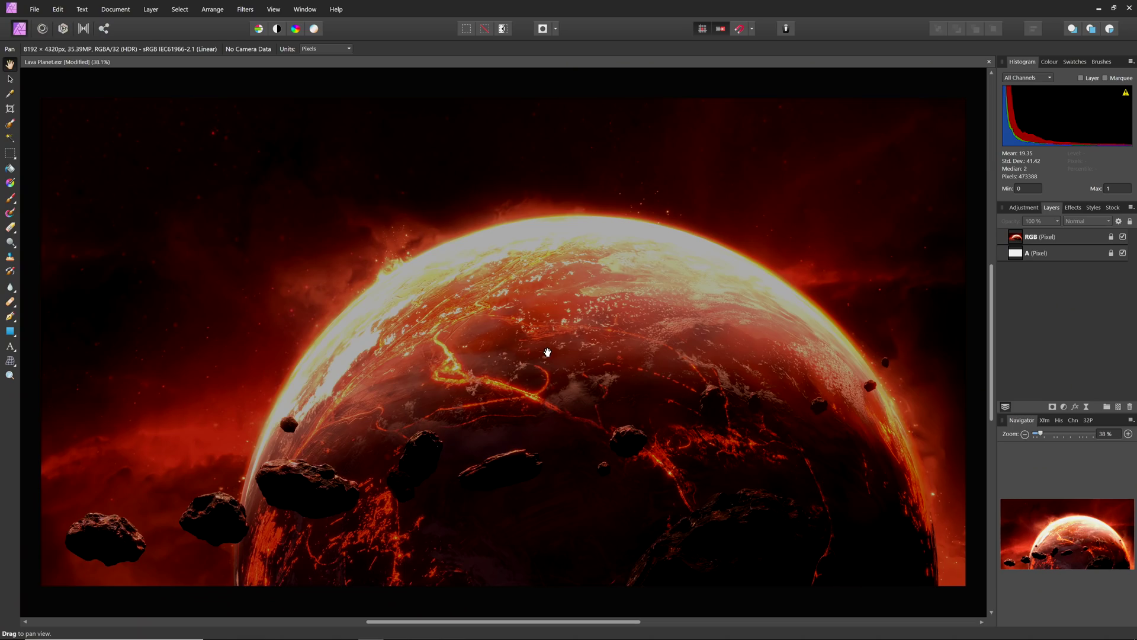
# Tick Enable HDR in the 32-bit Preview for the Lava Planet.exr render
pyautogui.click(1092, 422)
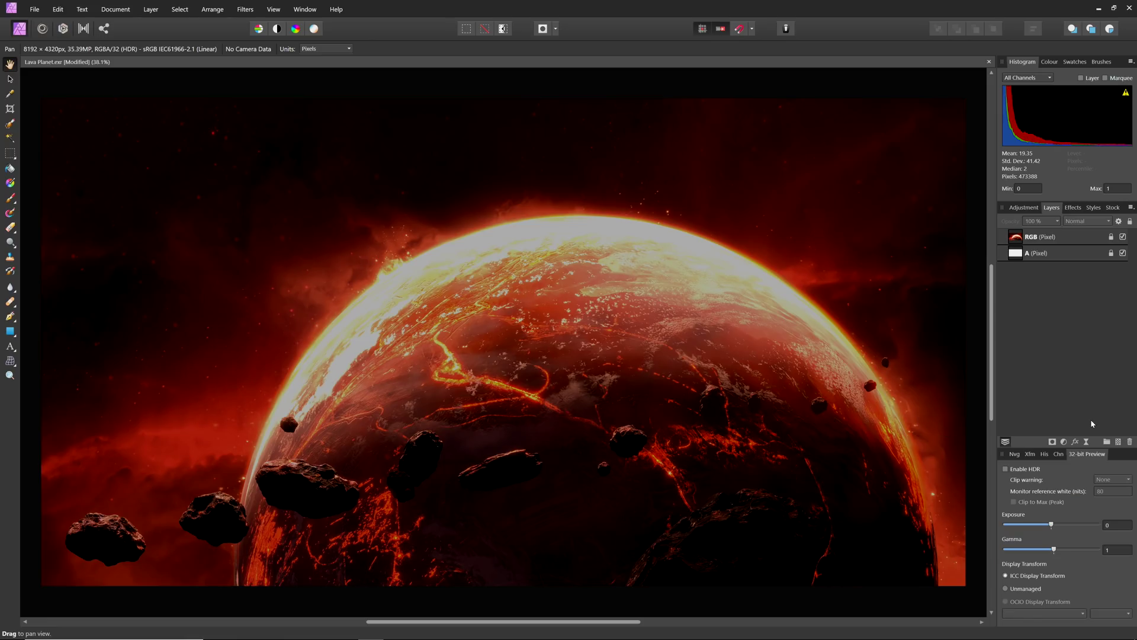
pyautogui.click(1033, 470)
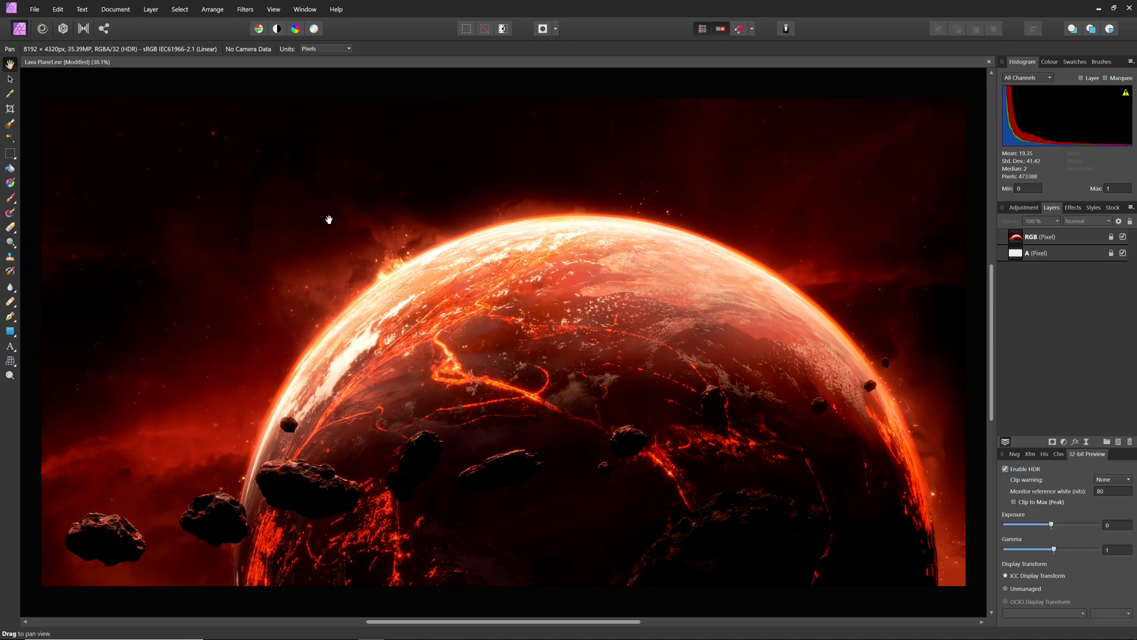
pyautogui.click(34, 9)
pyautogui.moveTo(164, 125)
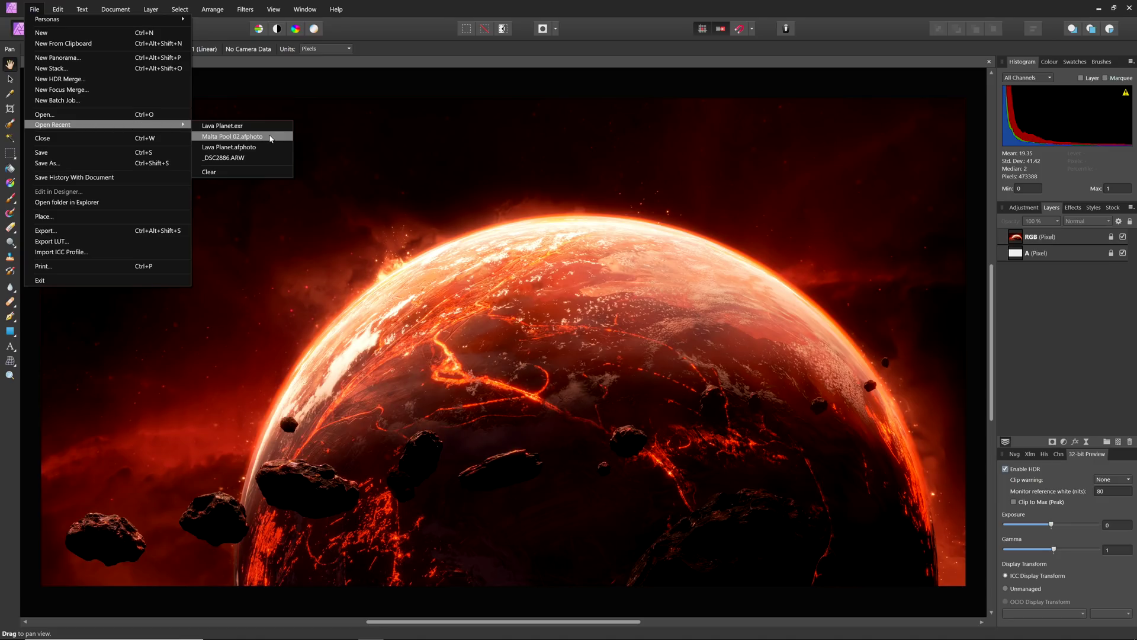
pyautogui.click(248, 136)
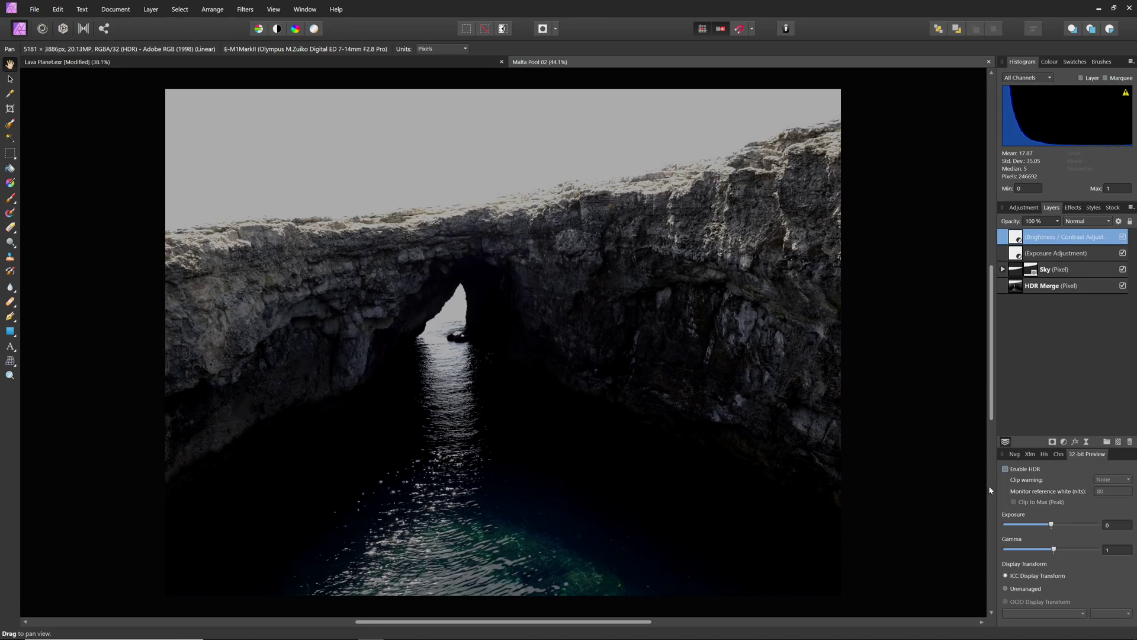
pyautogui.click(1006, 469)
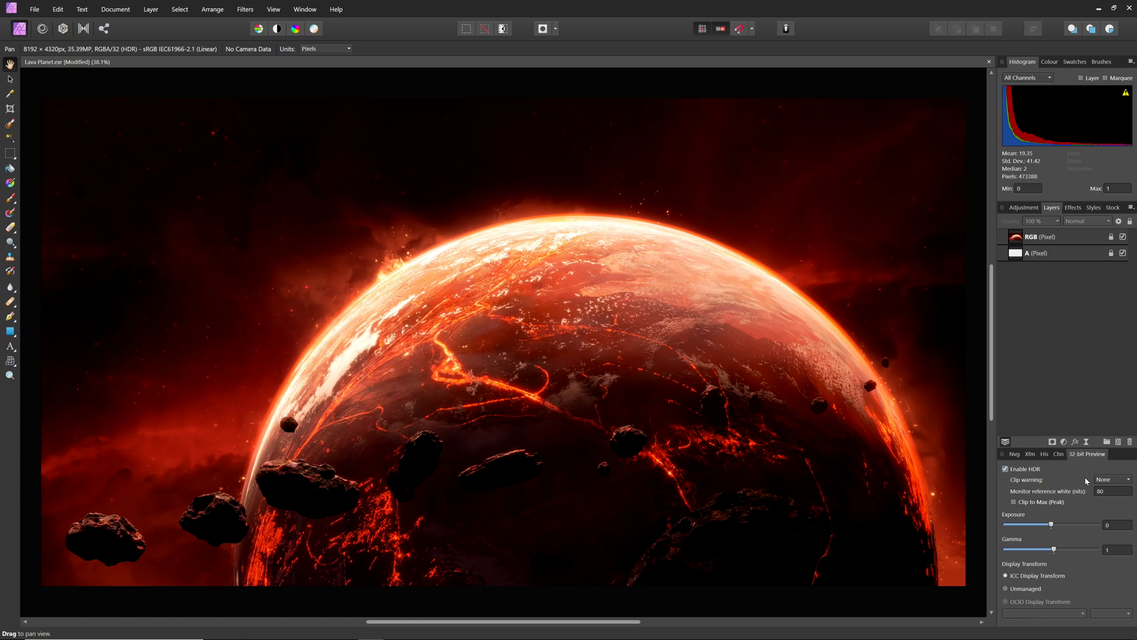
# Try the SDR and Max 799-nit clip warnings, then settle on Max (Peak) 1499 nits
pyautogui.click(1118, 480)
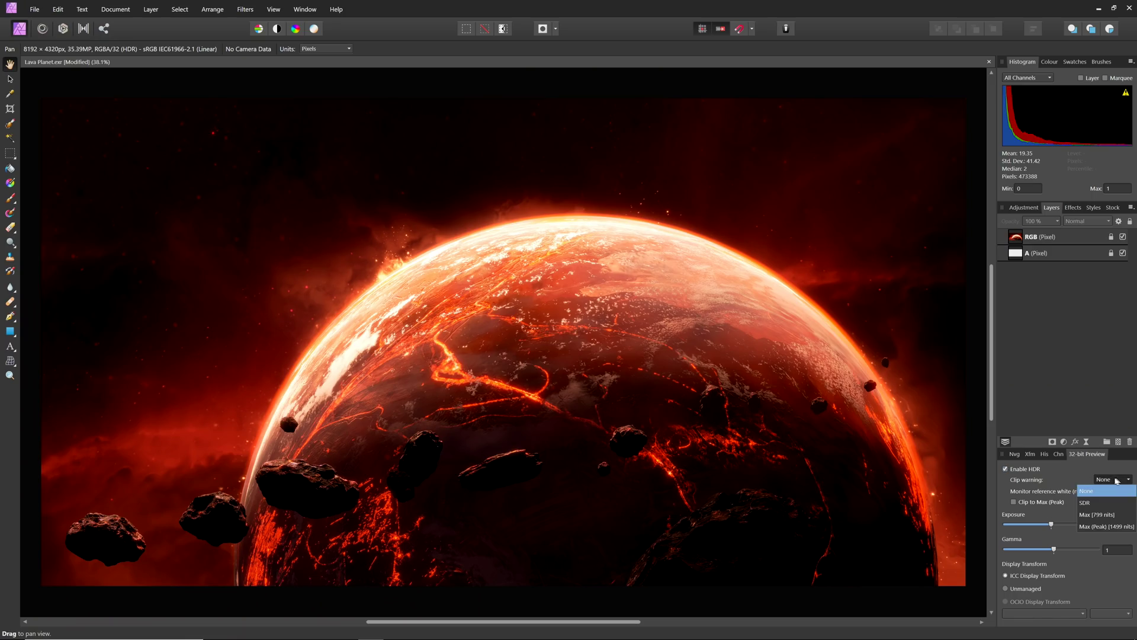
pyautogui.click(1092, 503)
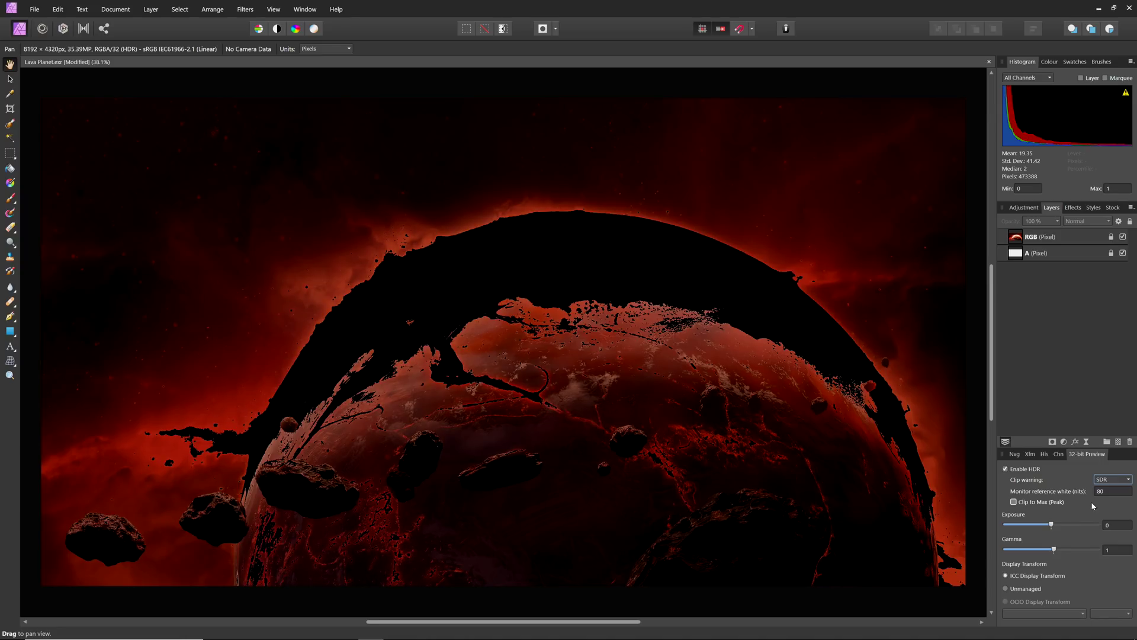
pyautogui.click(1112, 481)
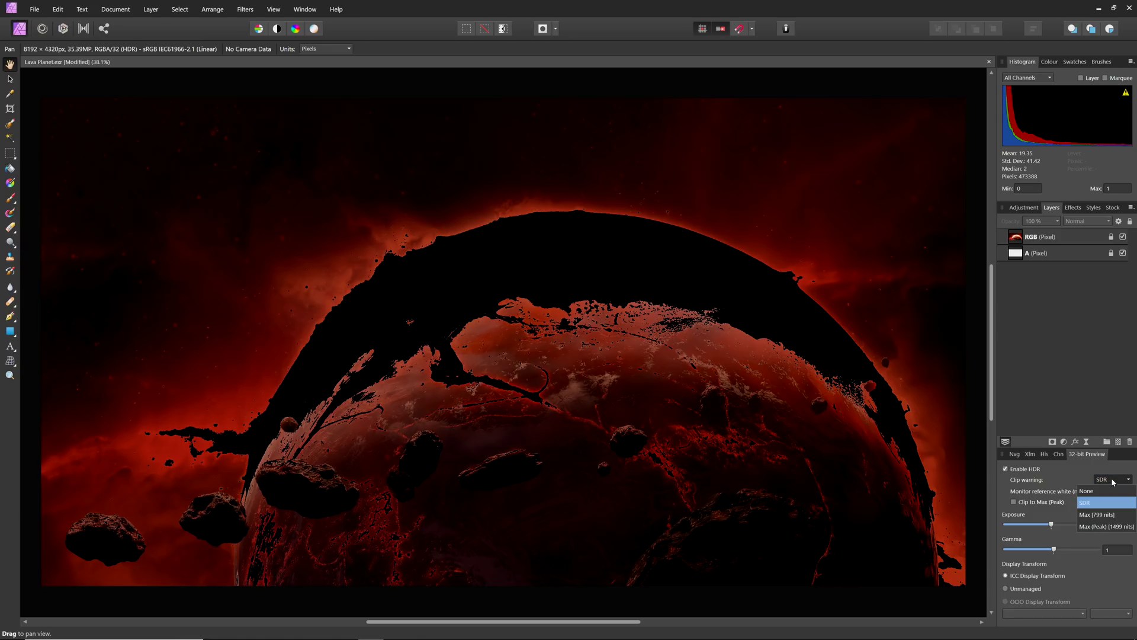
pyautogui.click(1112, 514)
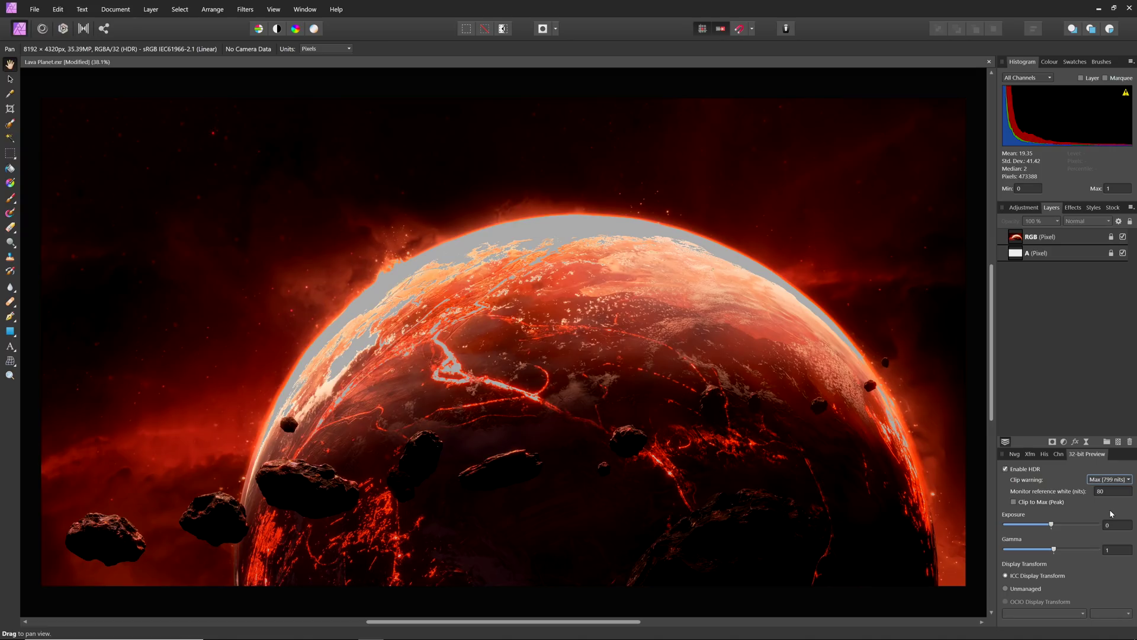
pyautogui.click(1105, 482)
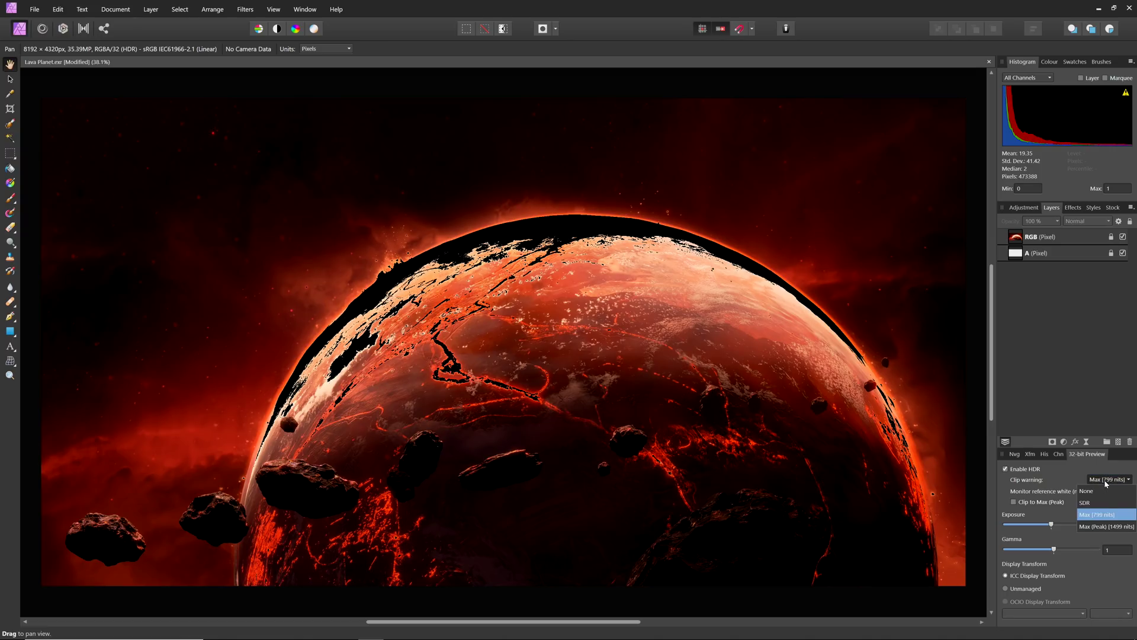
pyautogui.click(1106, 526)
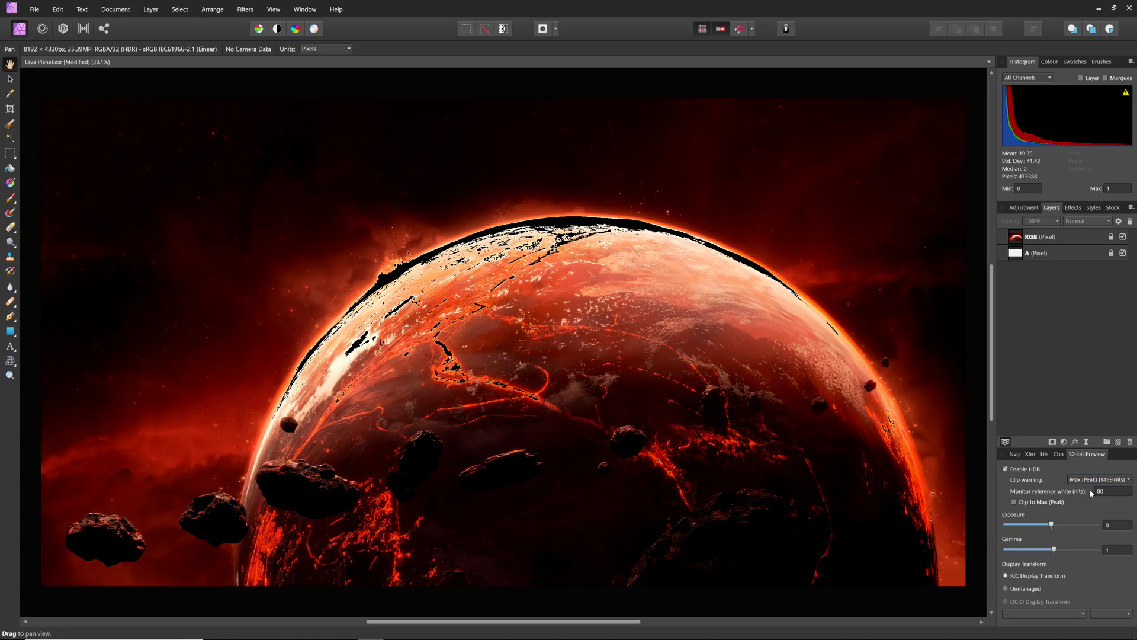
# Set the 32-bit Preview monitor reference white to 120 nits and turn on Clip to Max (Peak)
pyautogui.click(1095, 491)
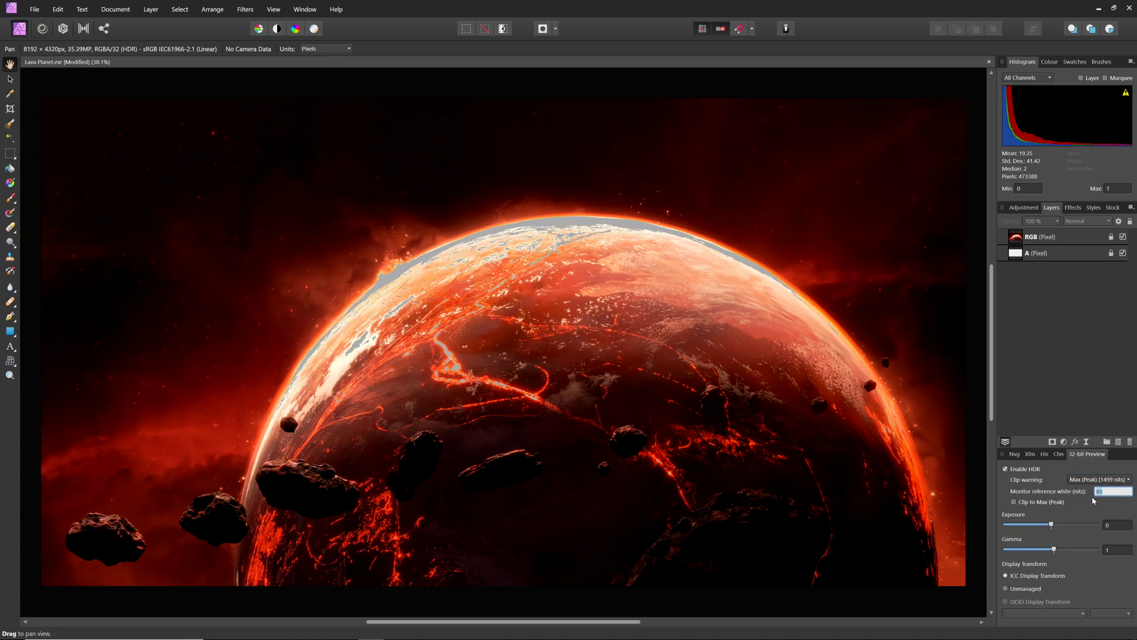
pyautogui.write('120')
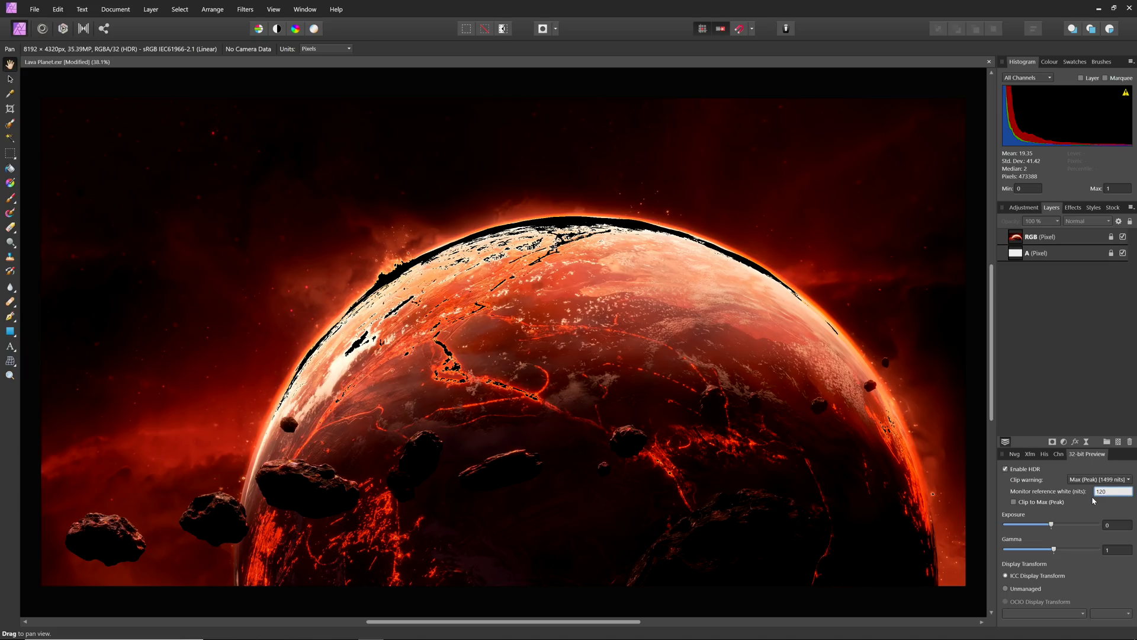
pyautogui.press('Return')
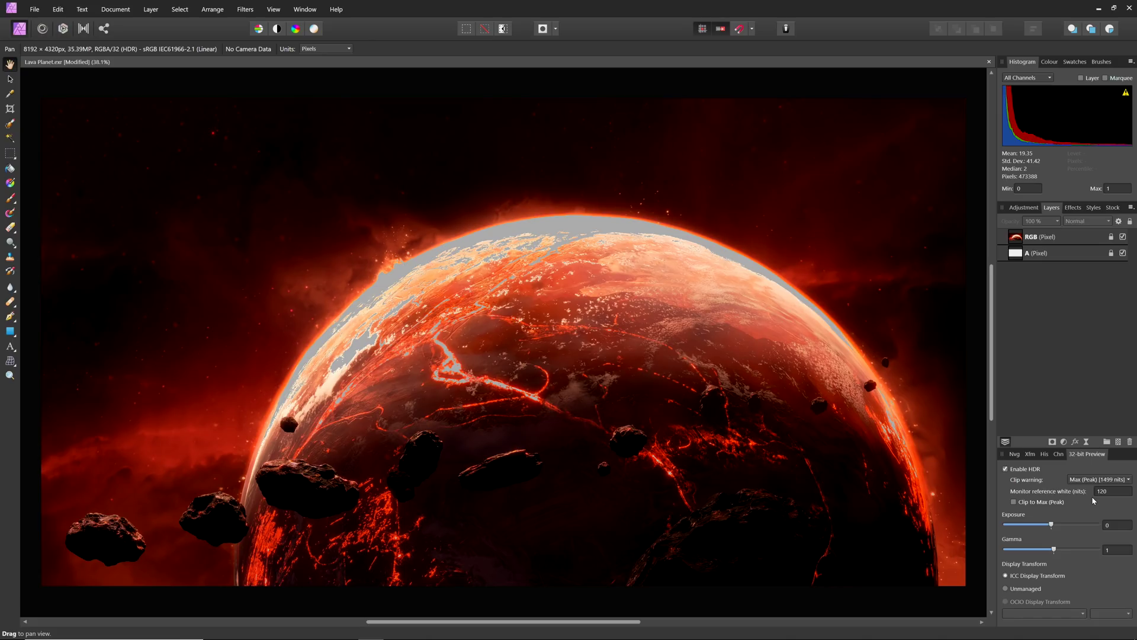
pyautogui.click(1052, 502)
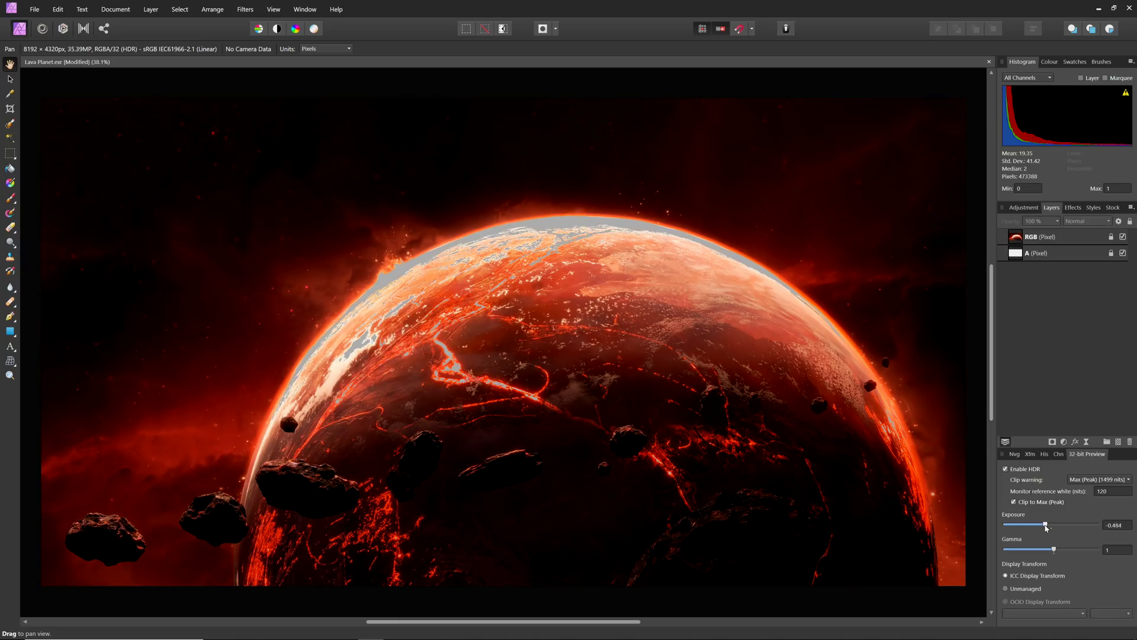
# Lower the Lava Planet's 32-bit Preview exposure to about -1.9 to clear the clipped rim areas
pyautogui.moveTo(1052, 525); pyautogui.dragTo(1032, 531)
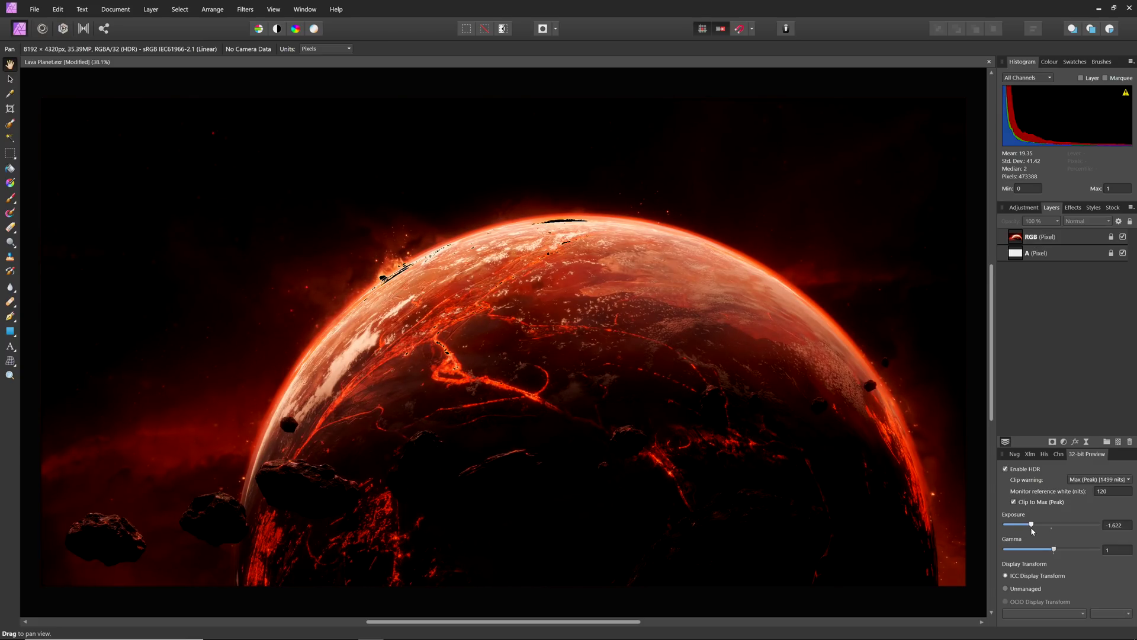
pyautogui.scroll(3, 508, 251)
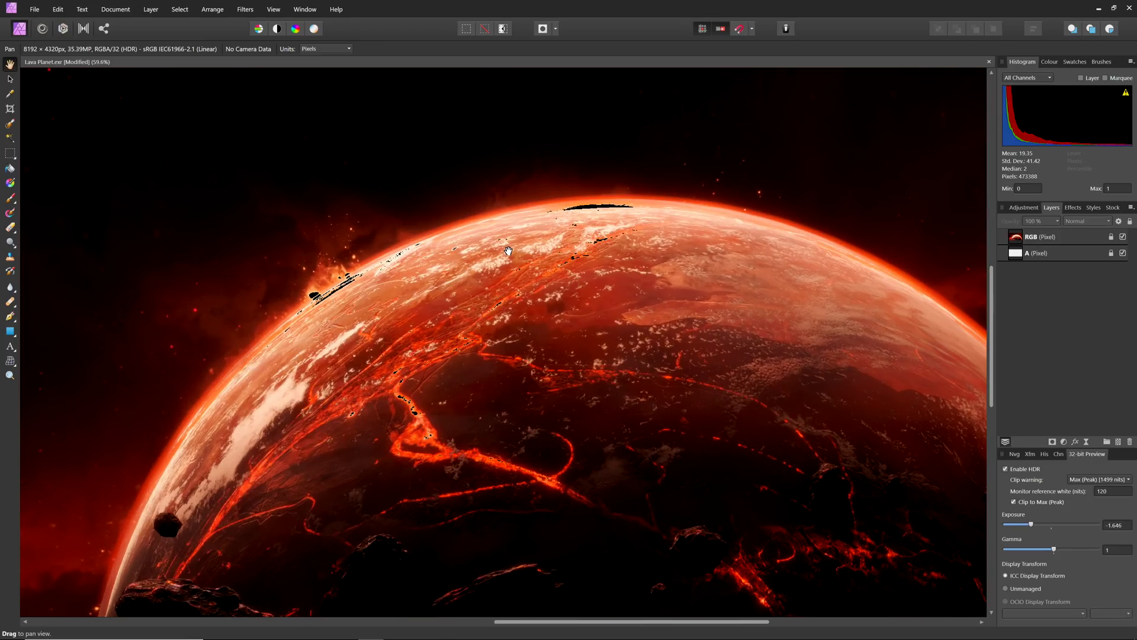
pyautogui.scroll(2, 524, 265)
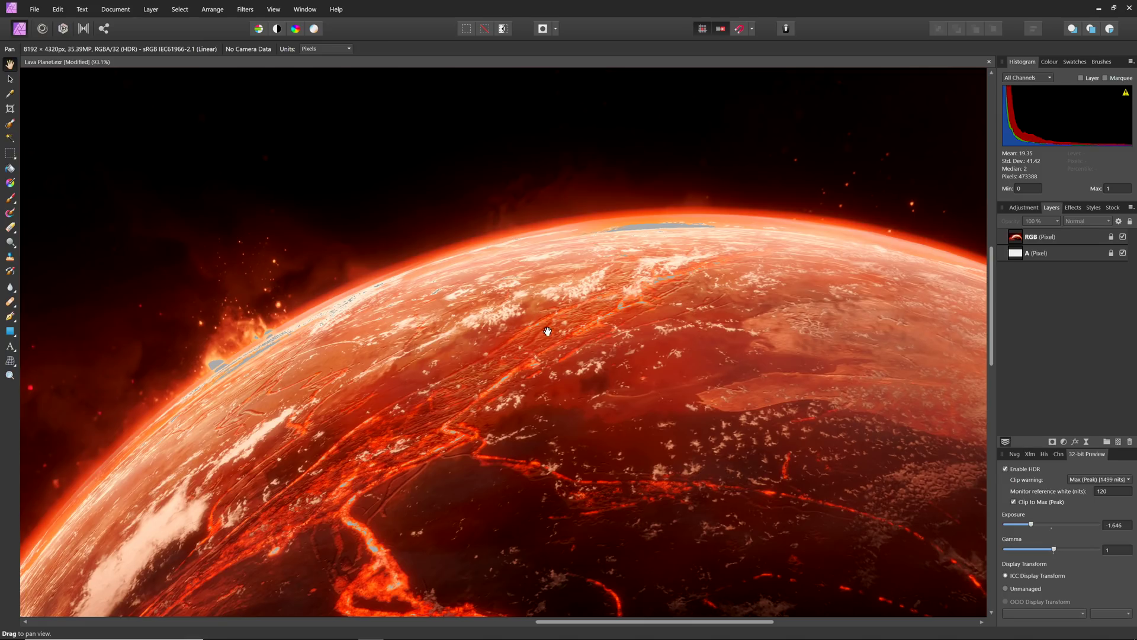
pyautogui.moveTo(1031, 525); pyautogui.dragTo(1026, 530)
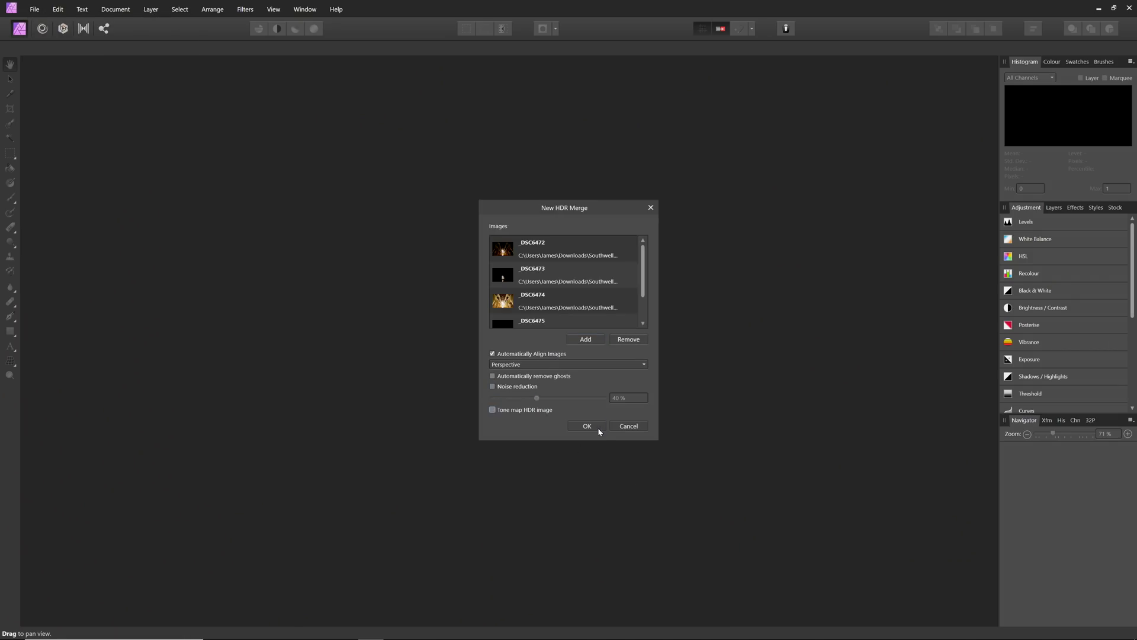
# Merge the cathedral brackets into one HDR image and close the Sources list
pyautogui.click(596, 429)
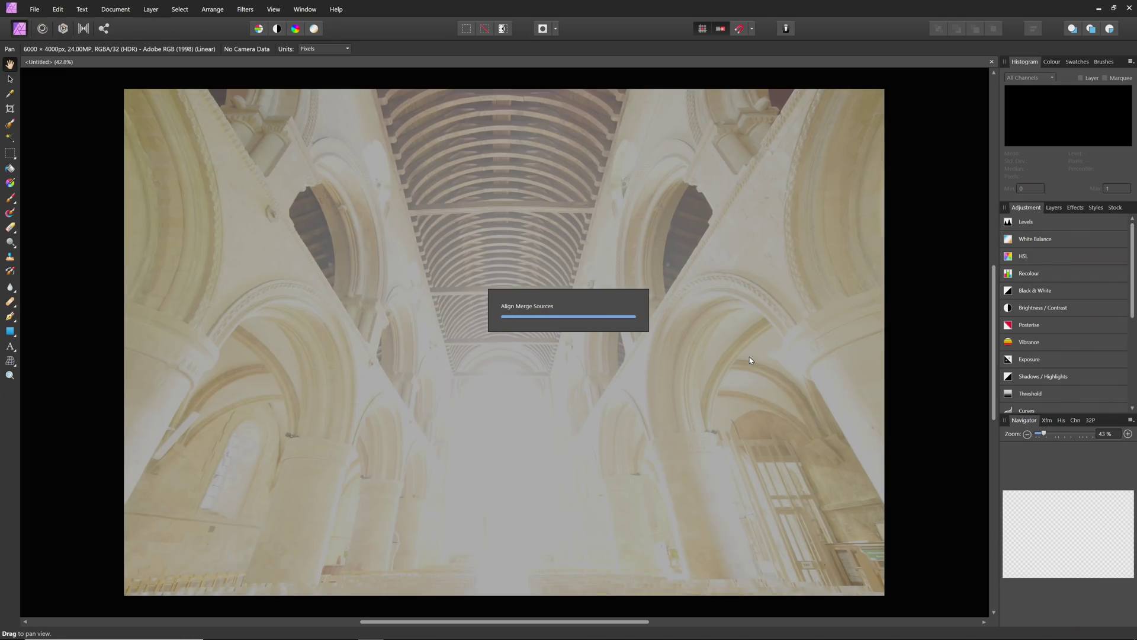
pyautogui.press('h')
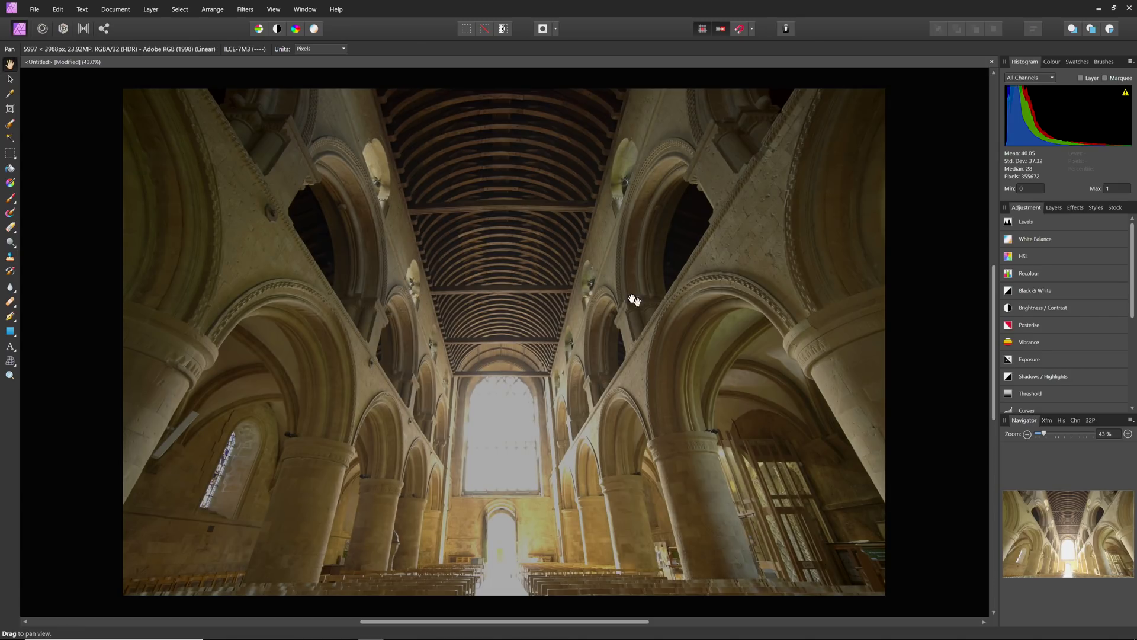
pyautogui.click(1087, 454)
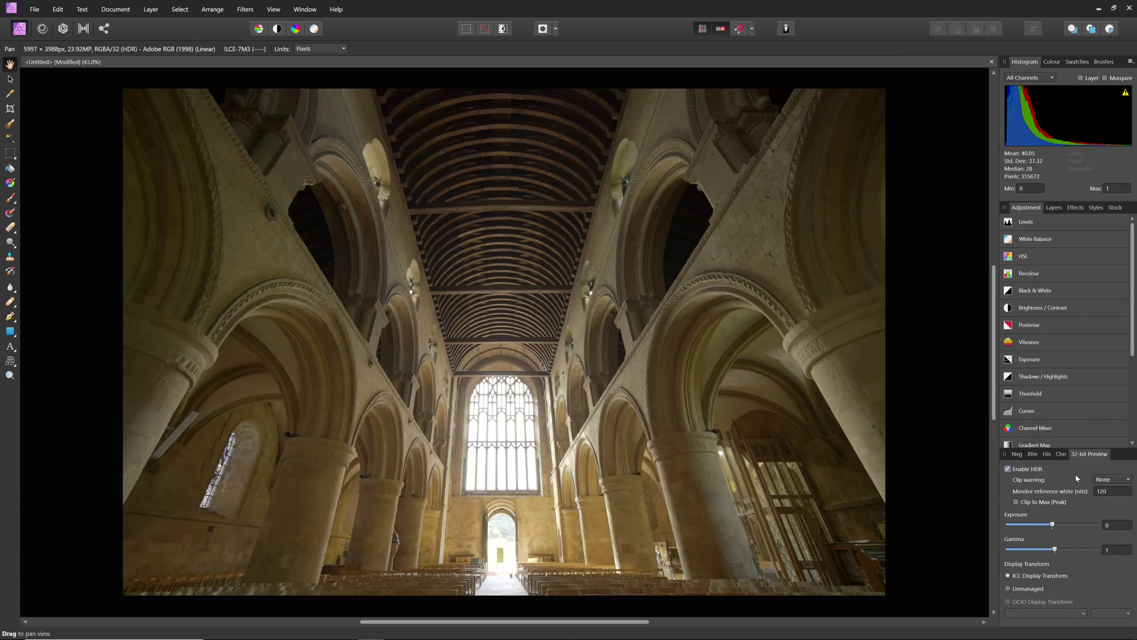
# Zoom into the merged cathedral and toggle Enable HDR off and back on to compare
pyautogui.scroll(6, 391, 482)
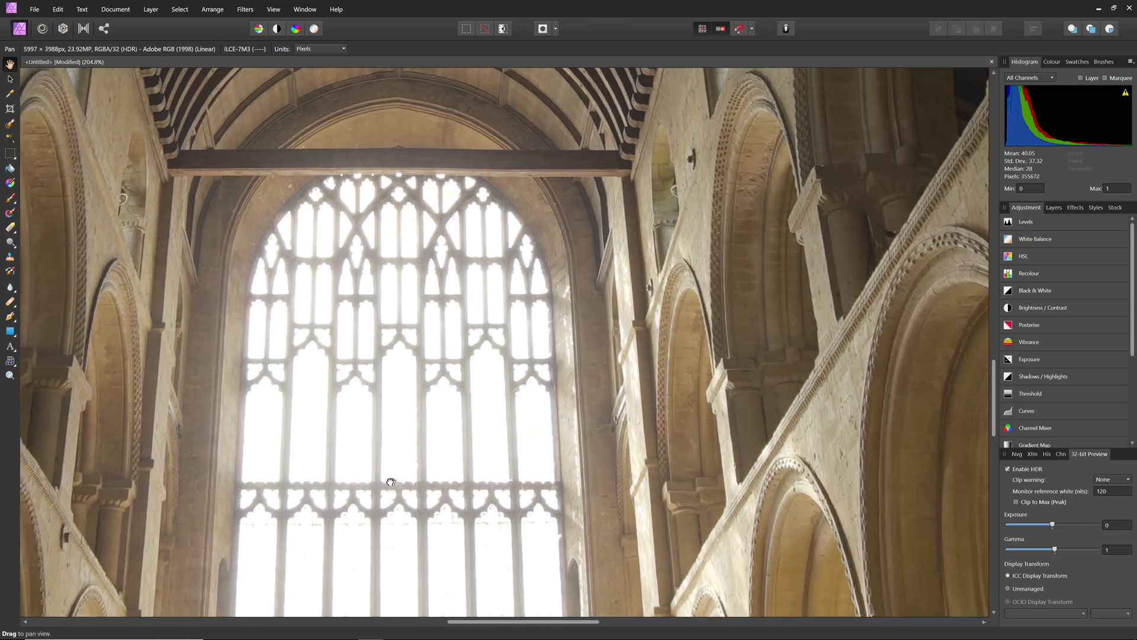
pyautogui.click(1024, 469)
pyautogui.click(1035, 472)
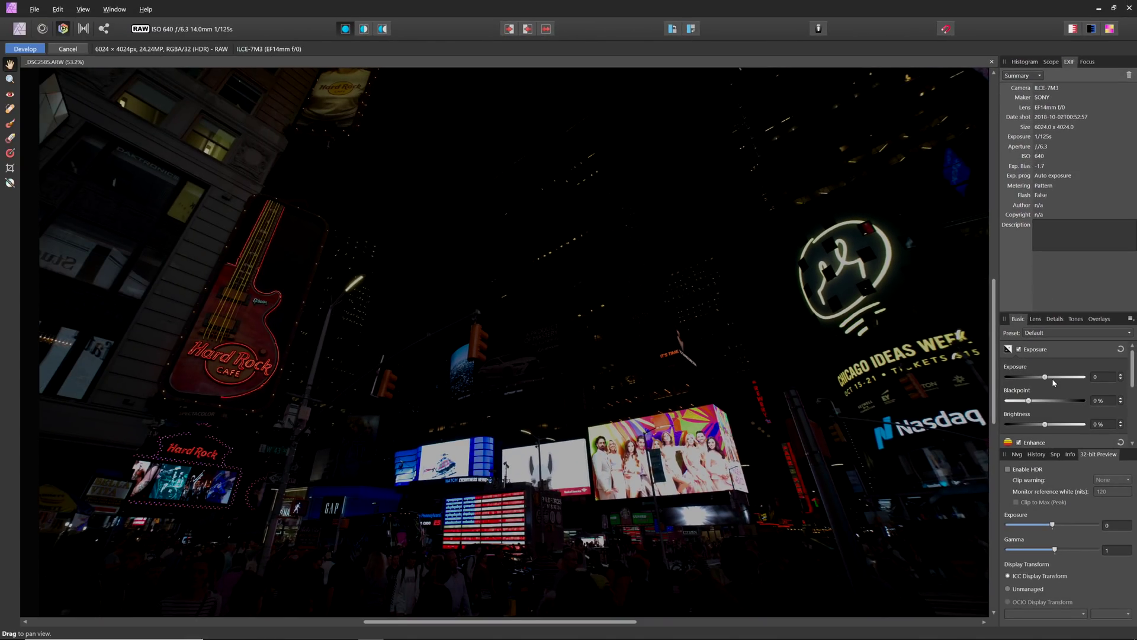
# Raise the Times Square RAW's Develop exposure to 4.047 and tick Enable HDR
pyautogui.moveTo(1053, 382); pyautogui.dragTo(1077, 382)
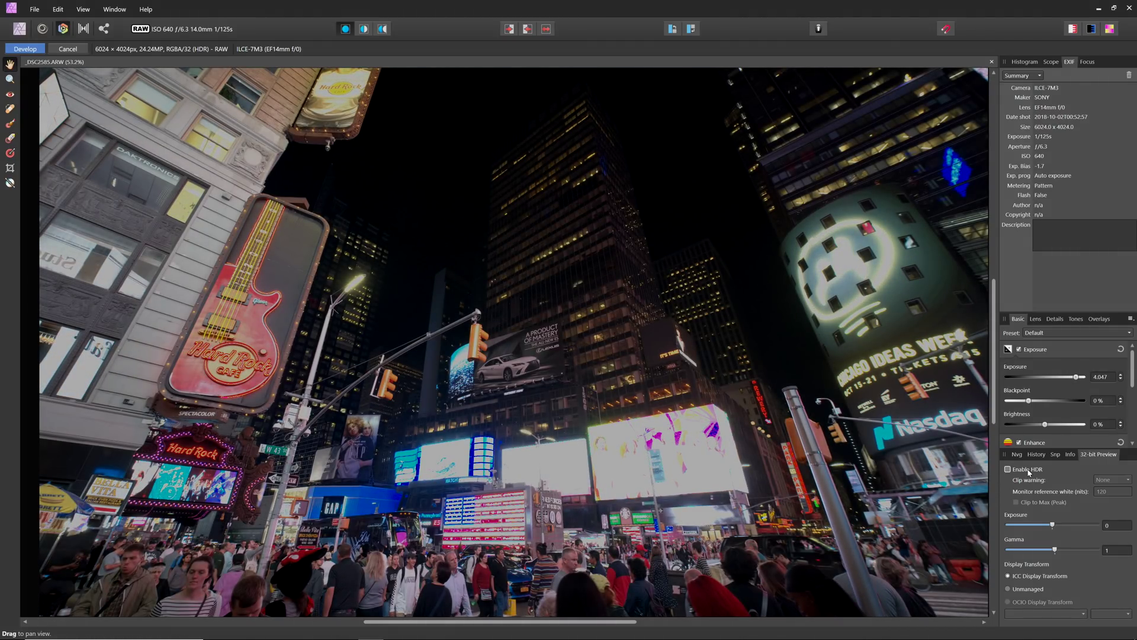
pyautogui.click(1007, 469)
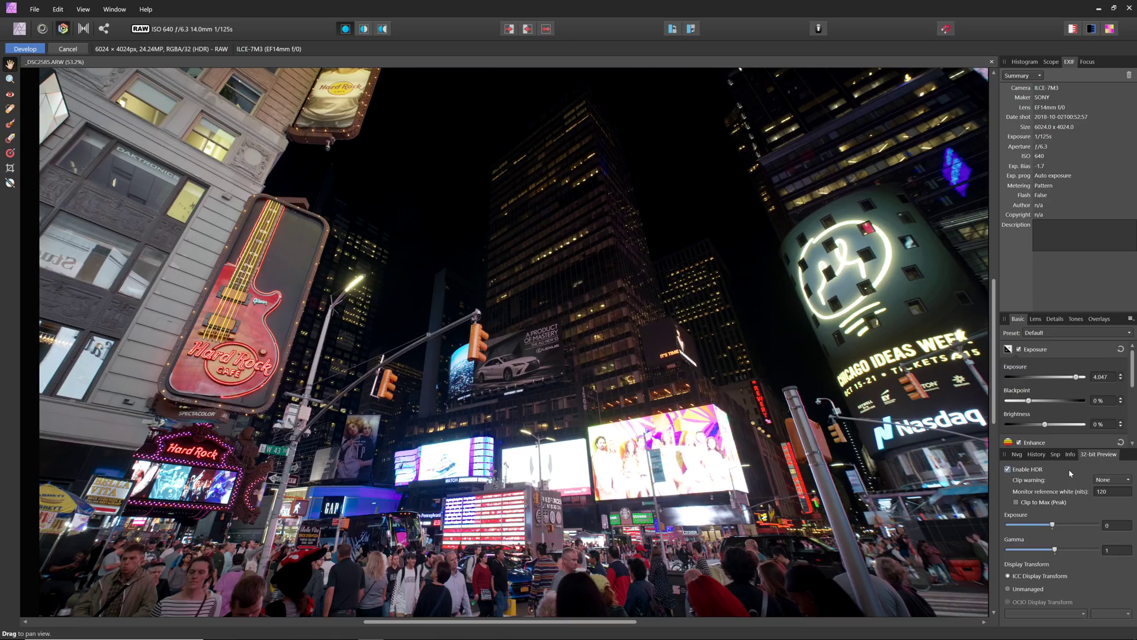